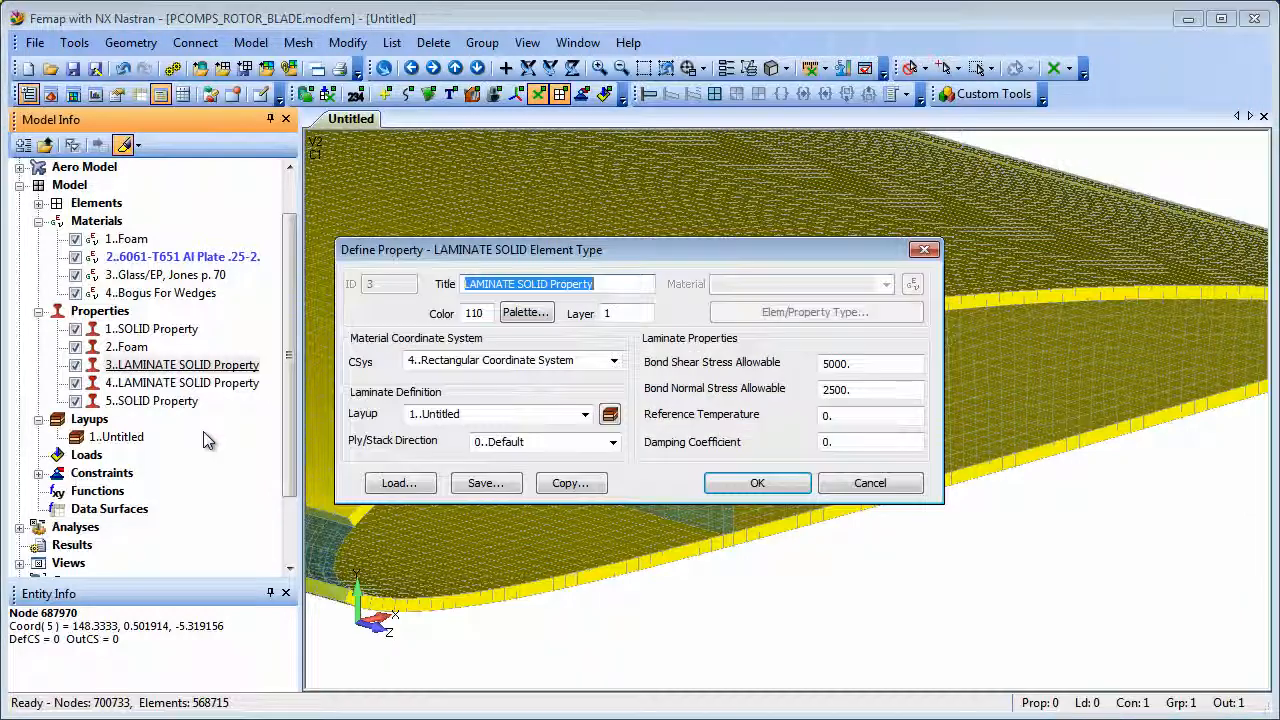
# Step: Open the layup 1..Untitled in the Layup Editor and scroll through its list of plies
pyautogui.click(923, 251)
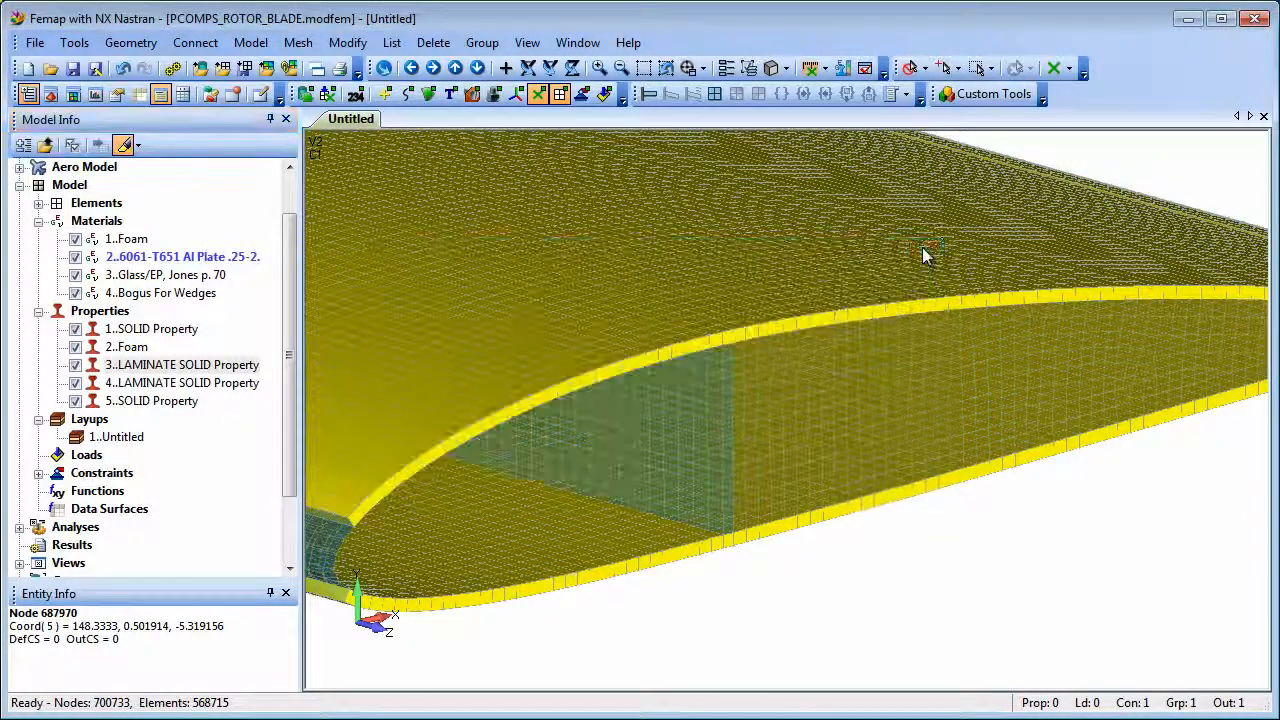
pyautogui.click(126, 145)
pyautogui.rightClick(126, 437)
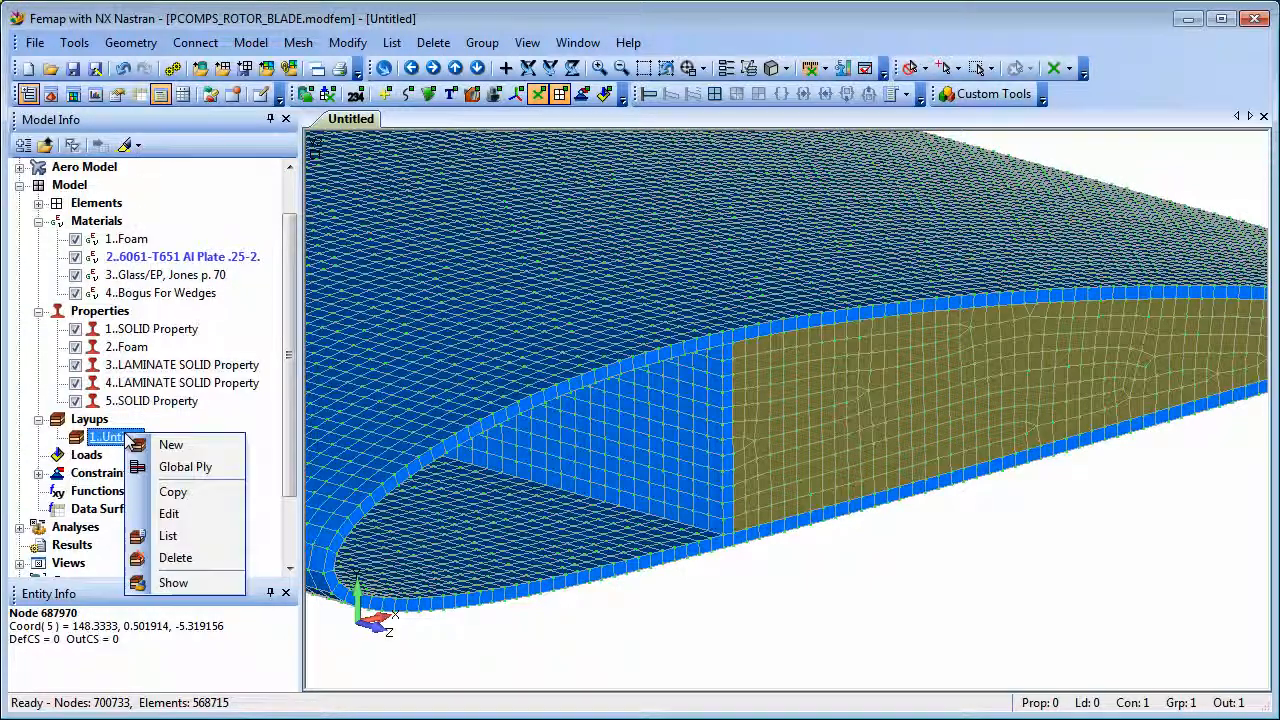
pyautogui.click(172, 513)
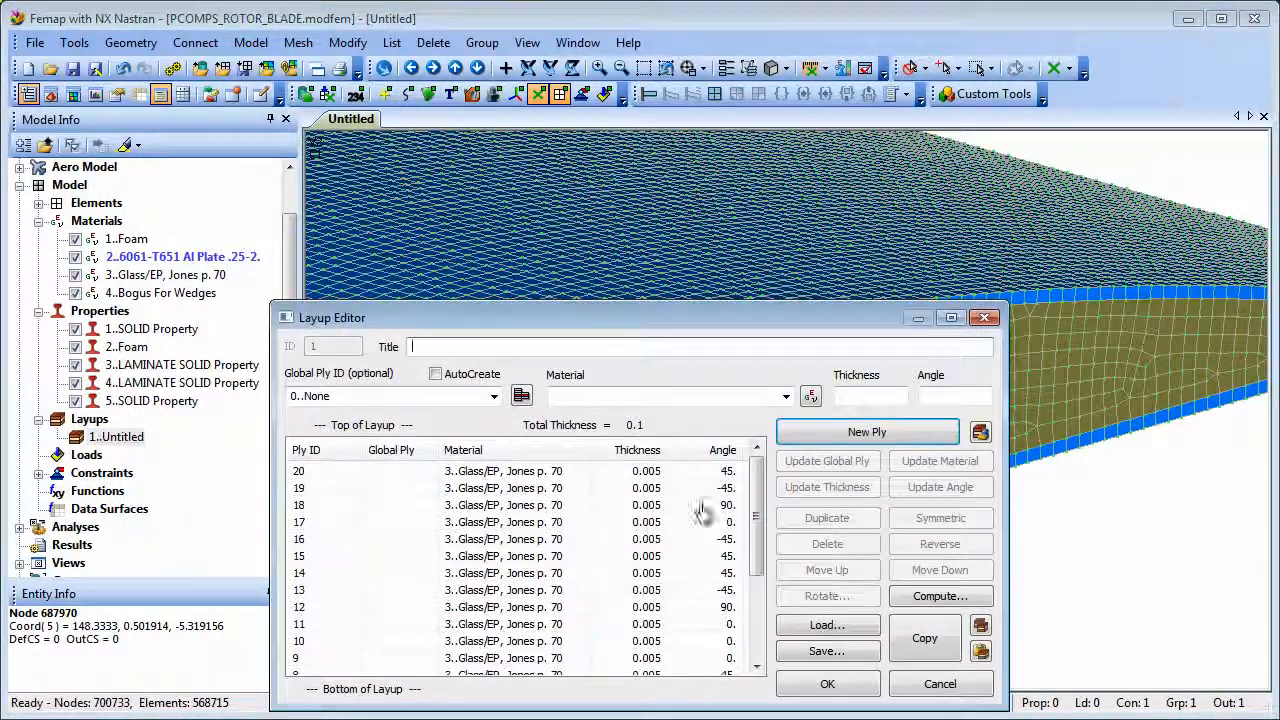
pyautogui.moveTo(756, 512); pyautogui.dragTo(755, 598)
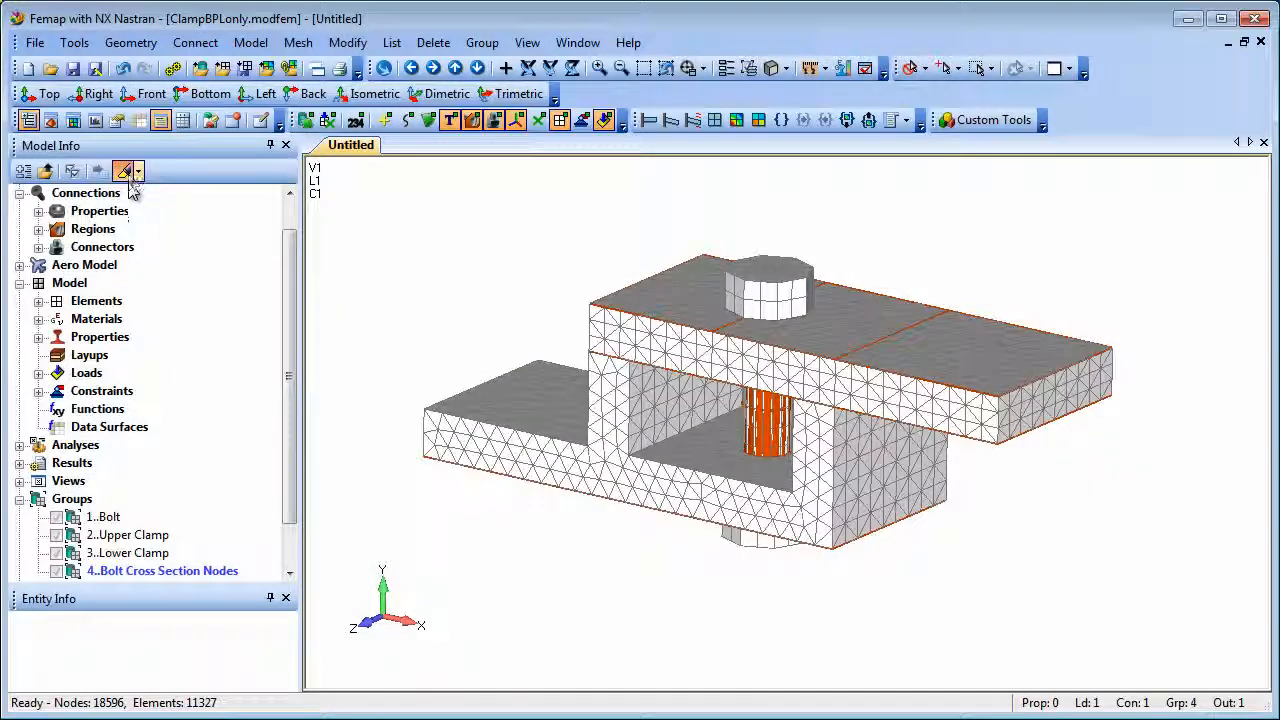
# Step: Highlight the Bolt group and the Bolt Cross Section Region, zooming in to inspect the cross-section nodes
pyautogui.click(101, 518)
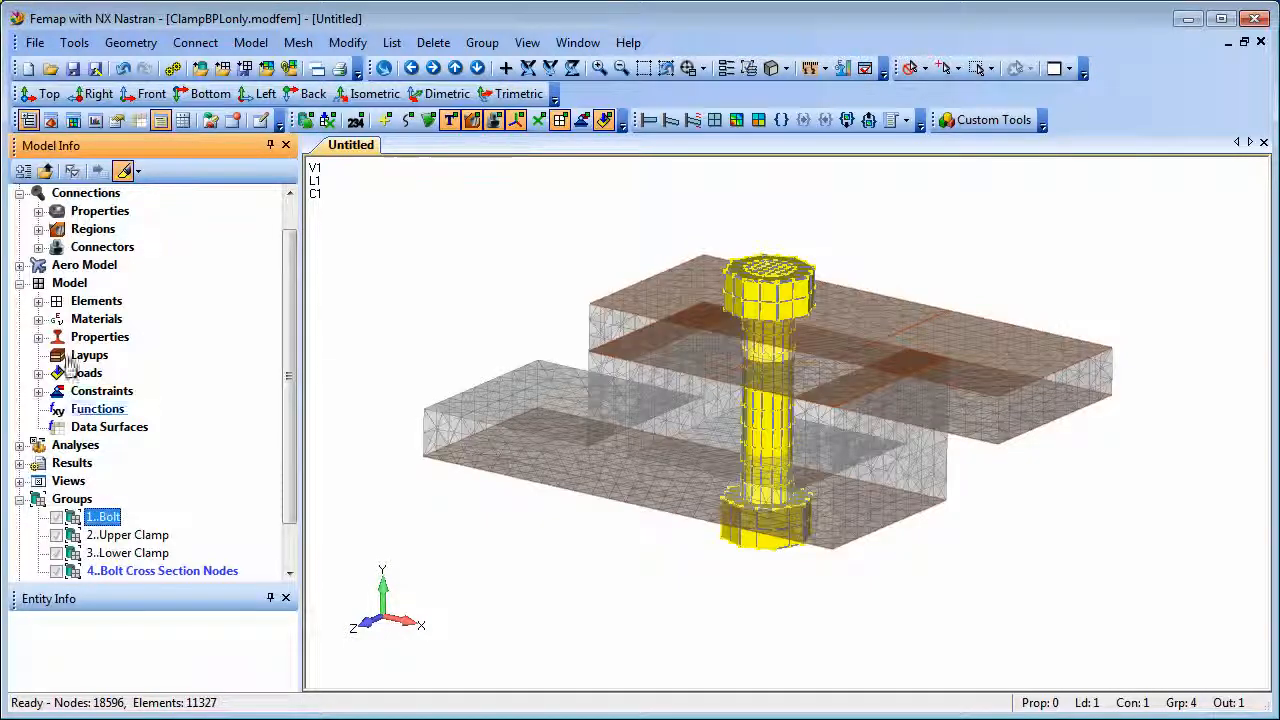
pyautogui.click(38, 229)
pyautogui.click(190, 356)
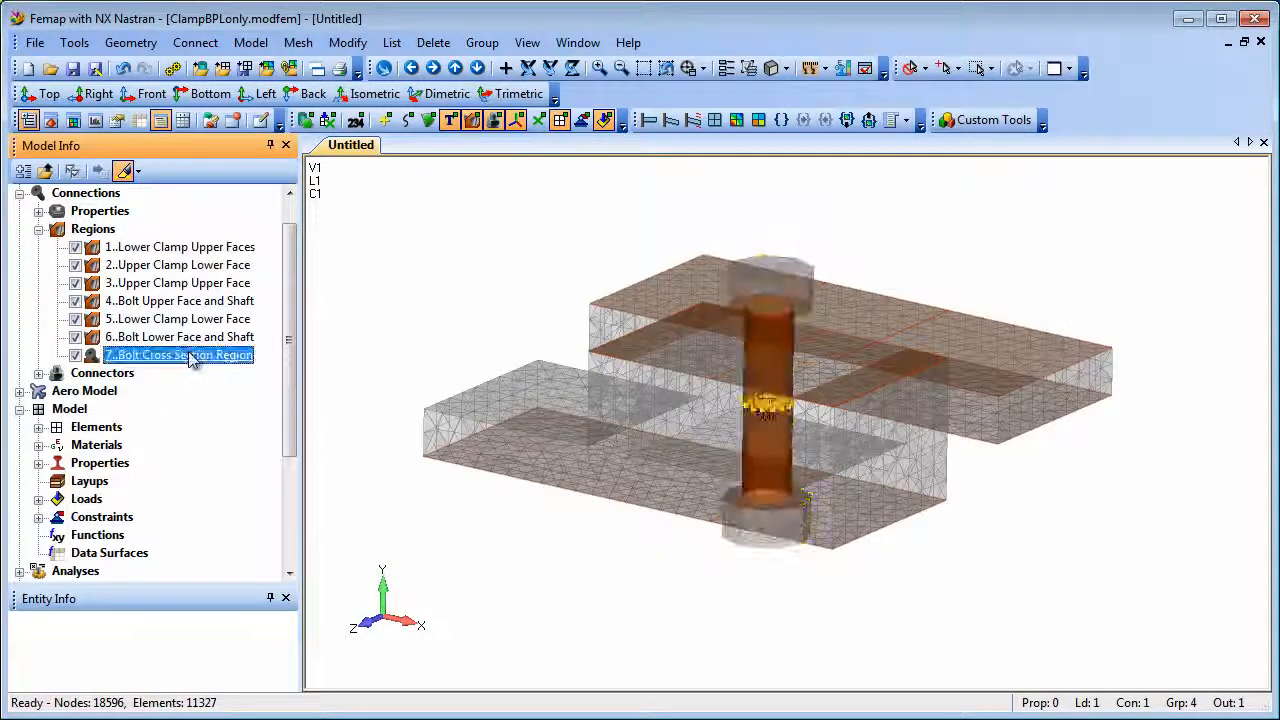
pyautogui.click(643, 68)
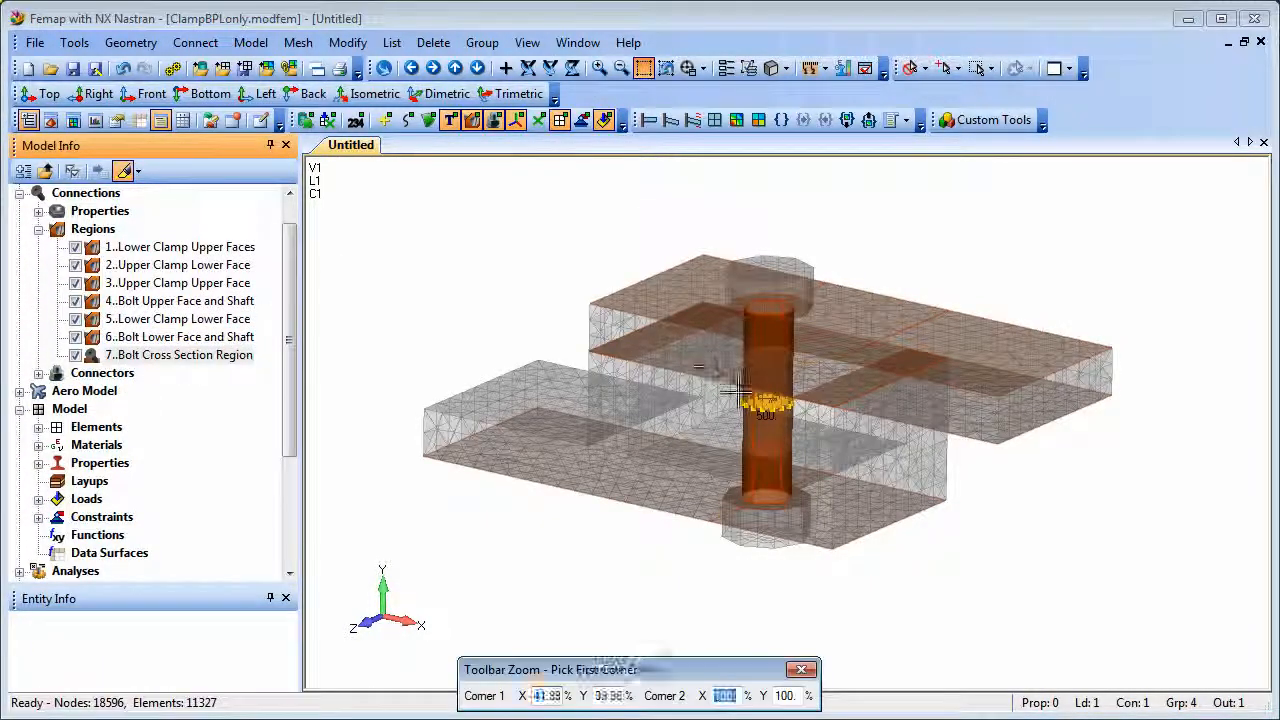
pyautogui.click(705, 366)
pyautogui.click(838, 440)
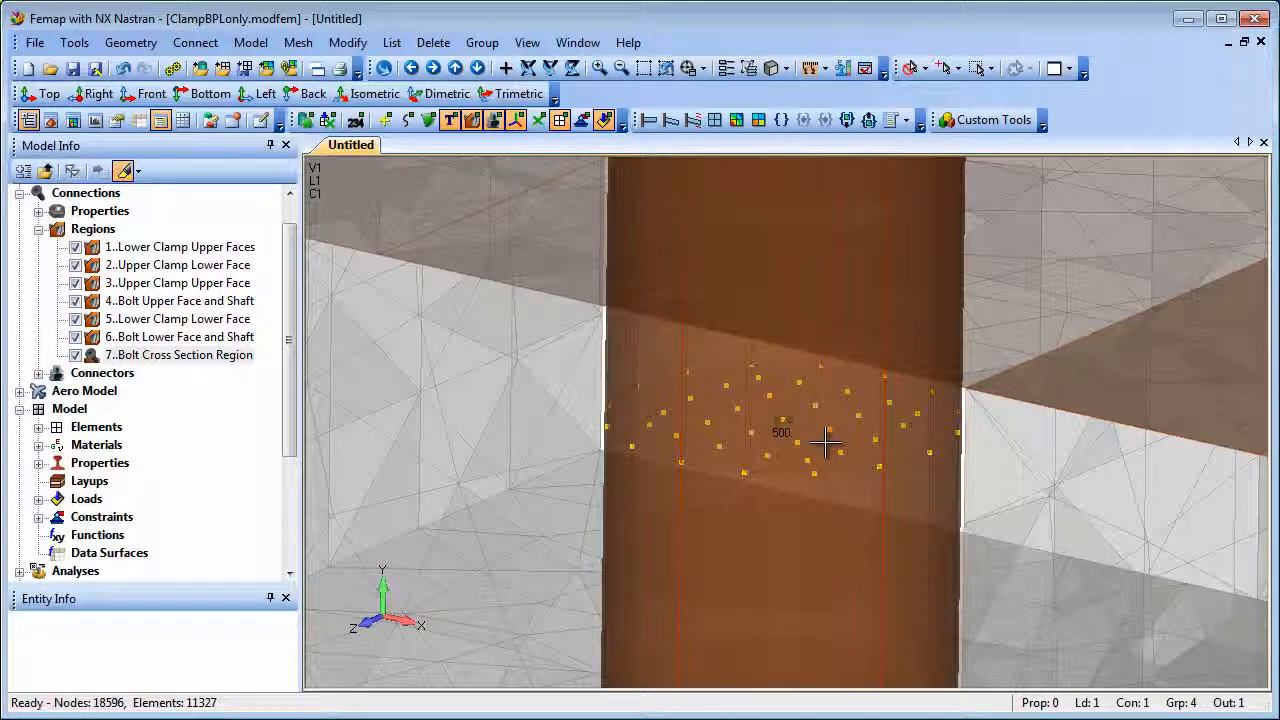
pyautogui.click(665, 68)
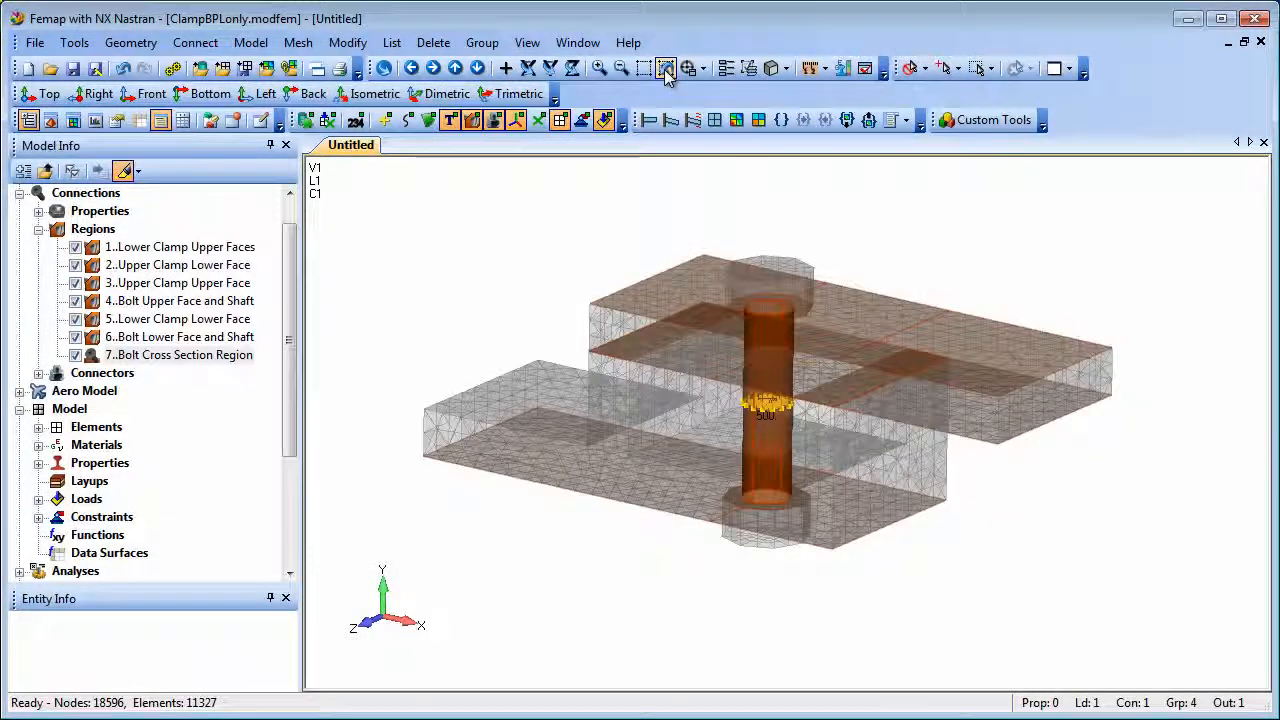
# Step: Turn off region display and show the deformed Solid Von Mises Stress contour of the clamp, zoomed in
pyautogui.click(474, 120)
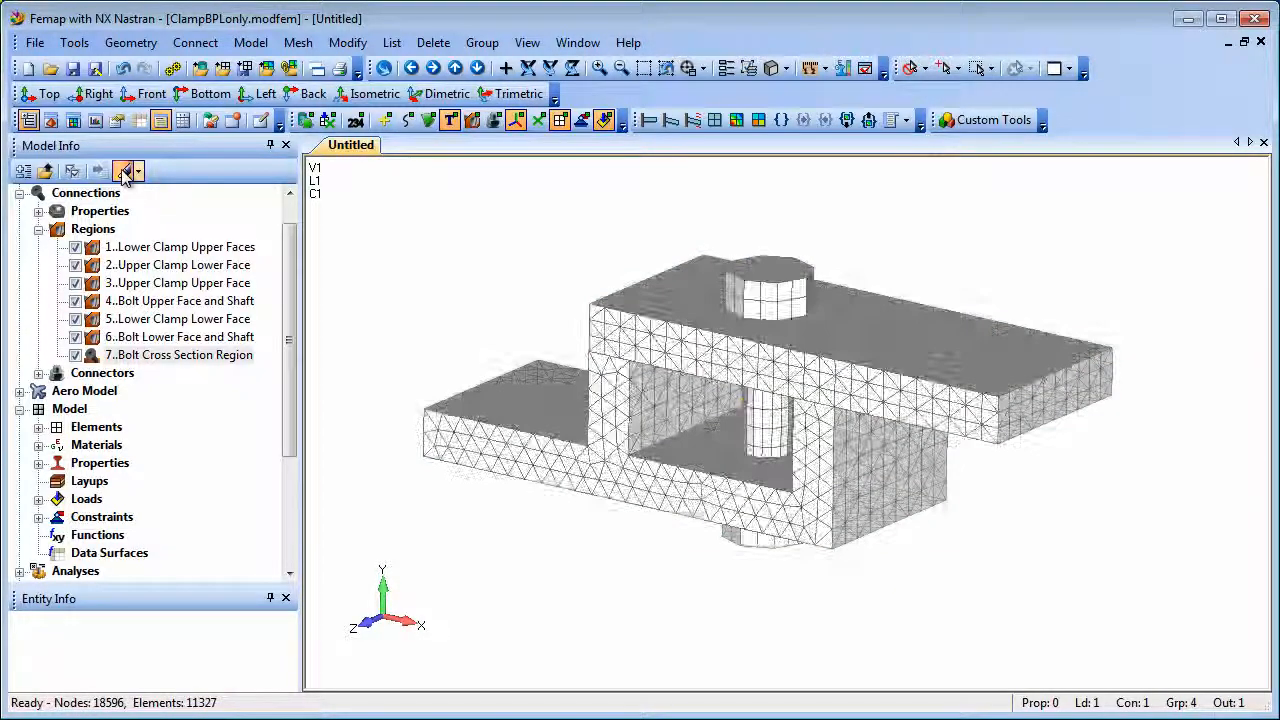
pyautogui.click(124, 170)
pyautogui.click(737, 121)
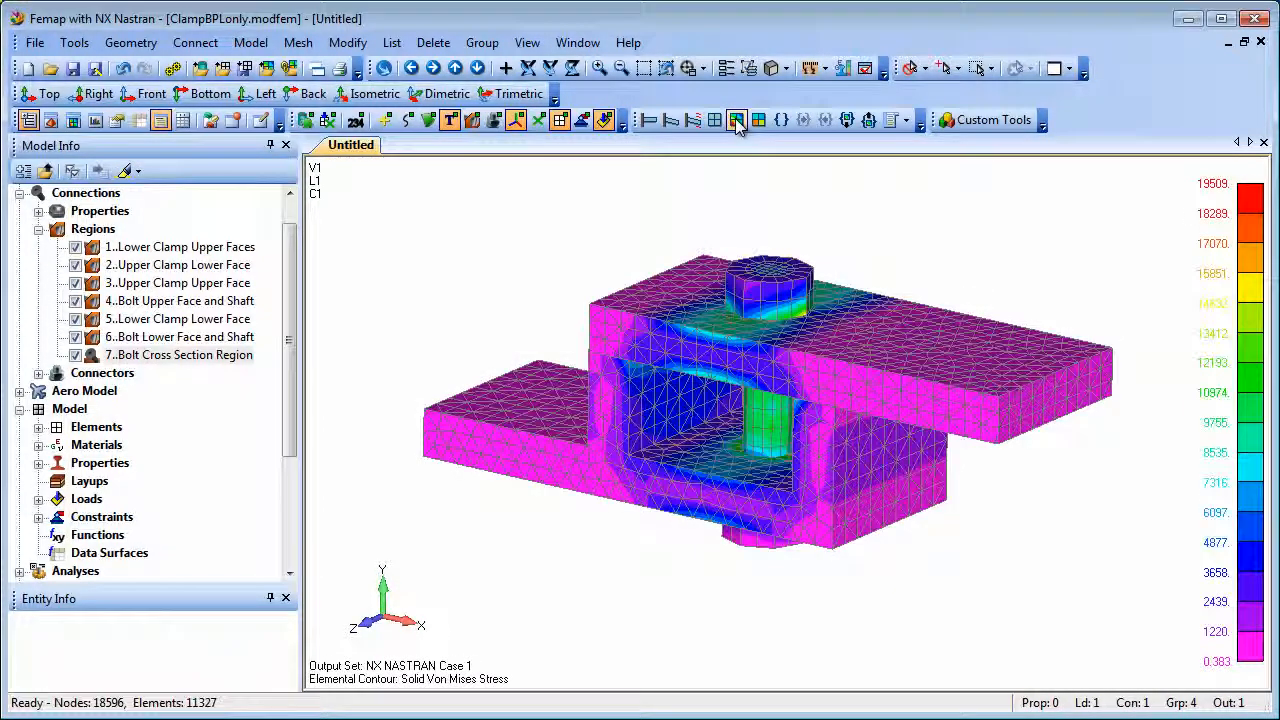
pyautogui.click(670, 120)
pyautogui.moveTo(581, 304); pyautogui.dragTo(587, 273, button='middle')
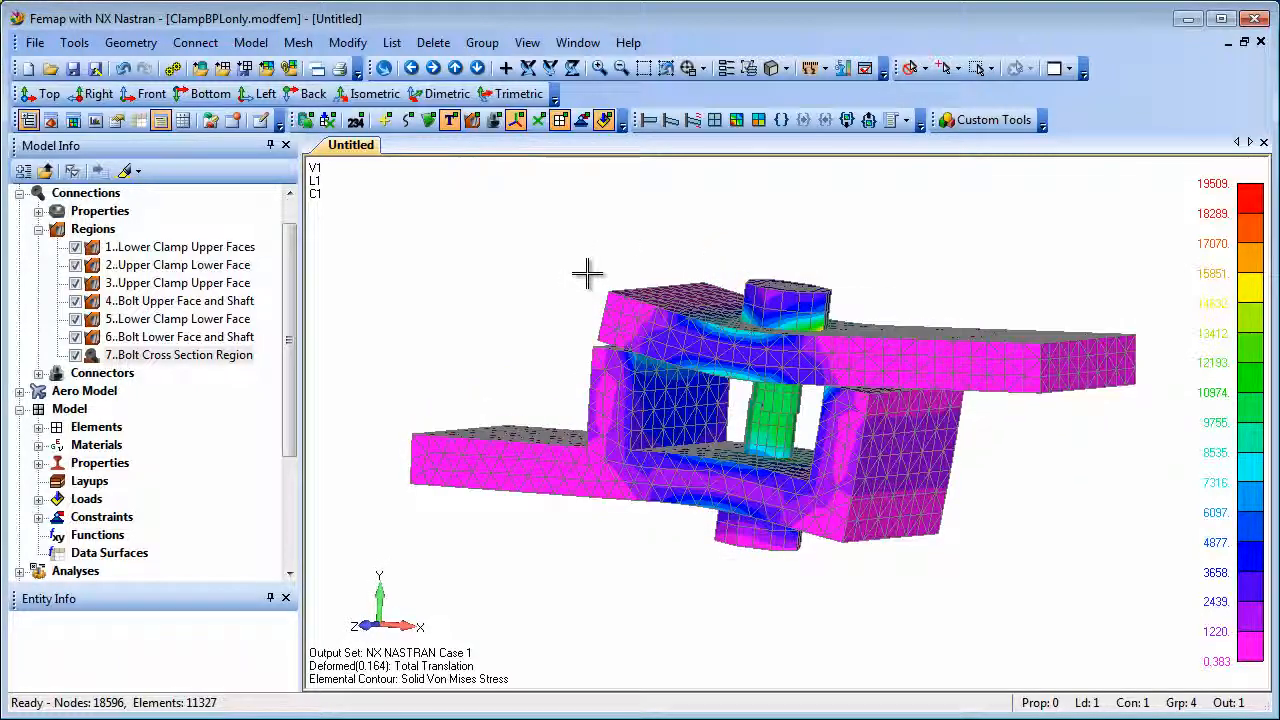
pyautogui.click(643, 68)
pyautogui.click(630, 260)
pyautogui.click(878, 560)
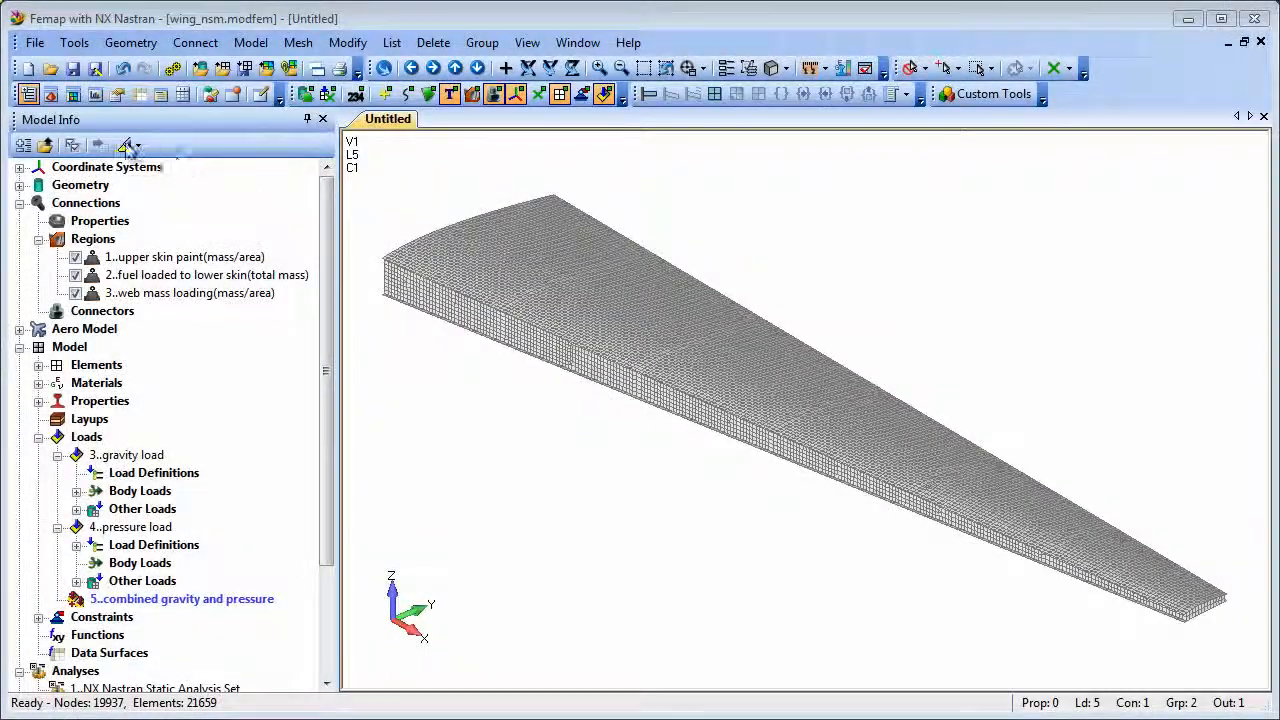
# Step: Open the 'fuel loaded to lower skin(total mass)' non-structural mass region definition for review and close it
pyautogui.click(126, 146)
pyautogui.click(160, 276)
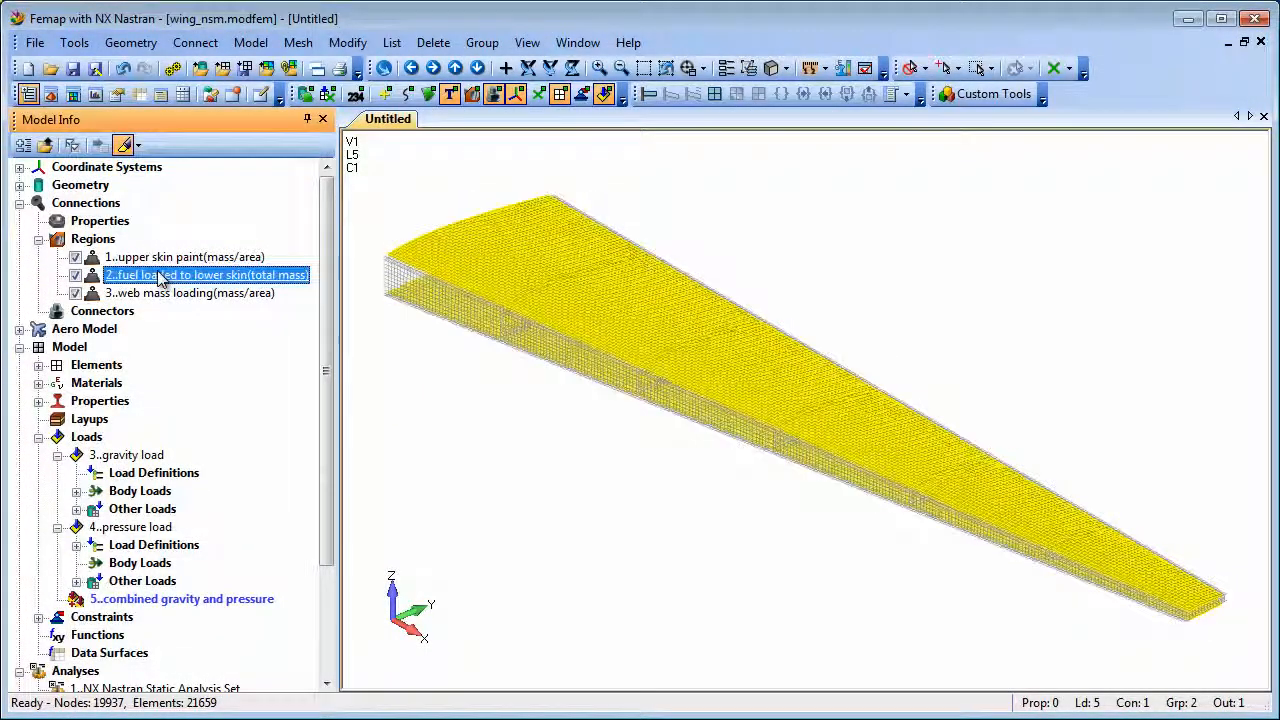
pyautogui.rightClick(160, 276)
pyautogui.click(248, 515)
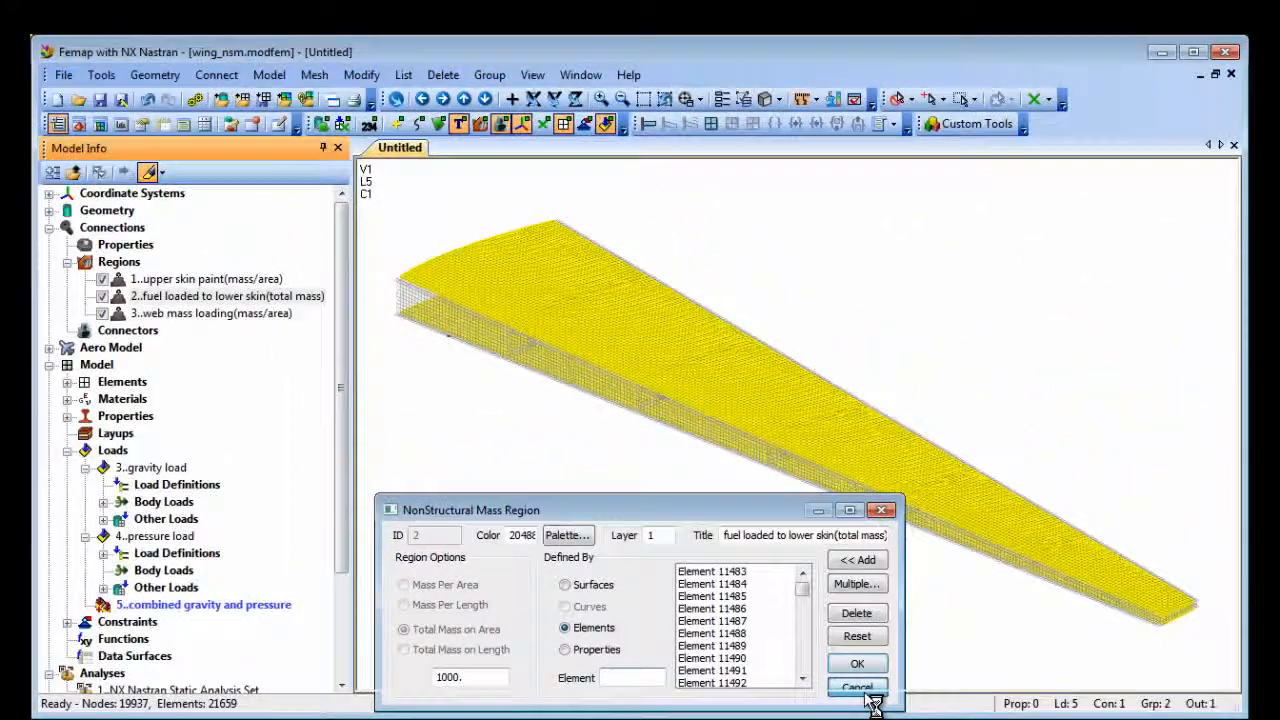
pyautogui.click(1091, 652)
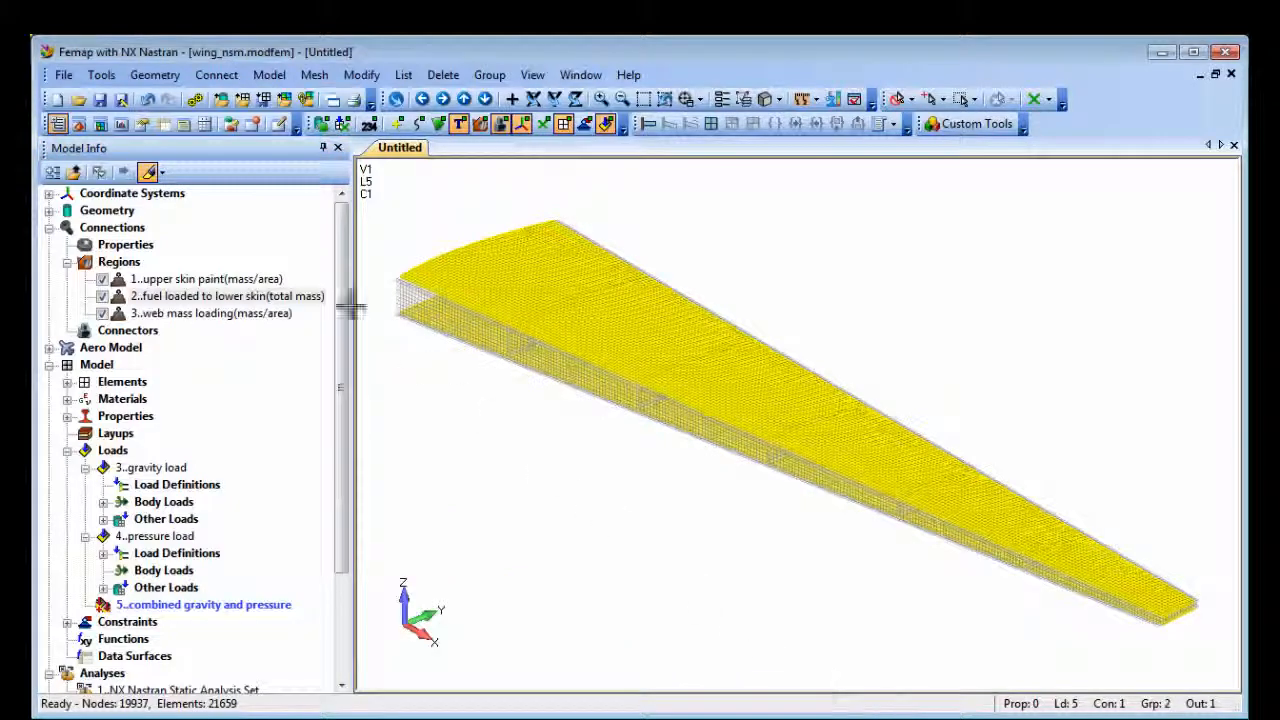
# Step: Open the 'static run with paint,fuel, gravity load' analysis set from the model tree
pyautogui.click(152, 176)
pyautogui.moveTo(340, 302); pyautogui.dragTo(340, 496)
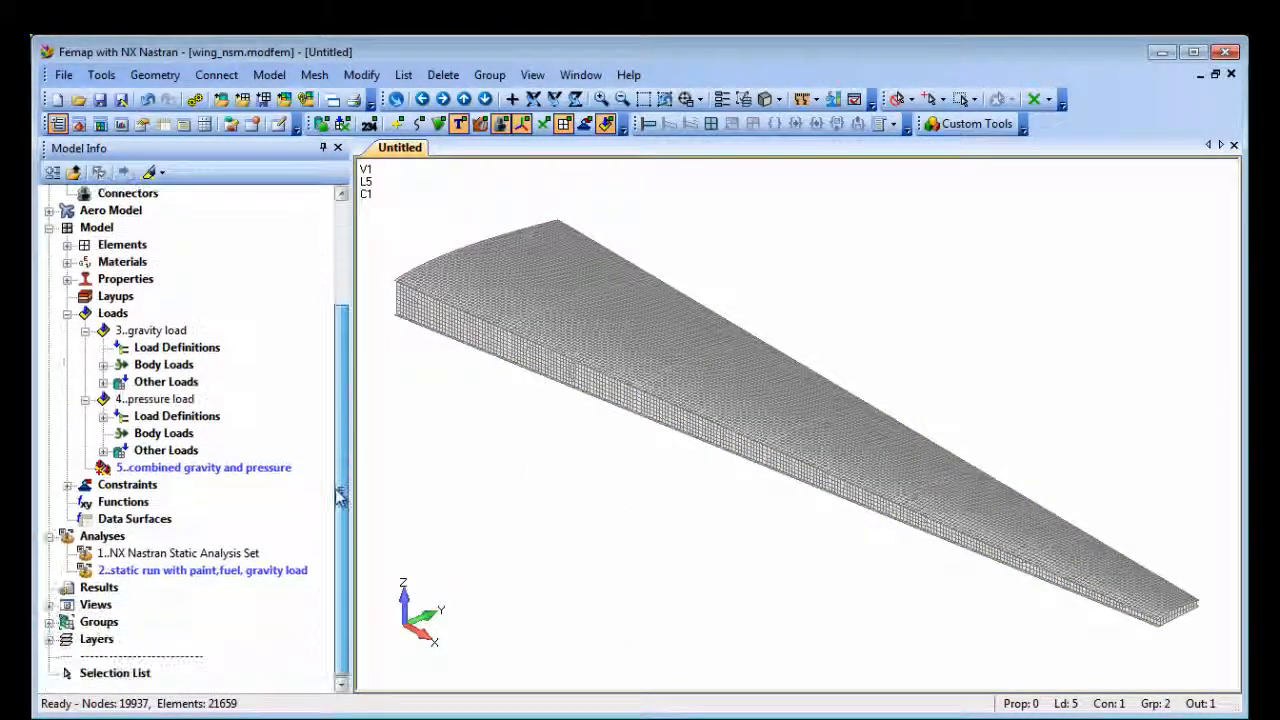
pyautogui.rightClick(203, 570)
pyautogui.click(253, 666)
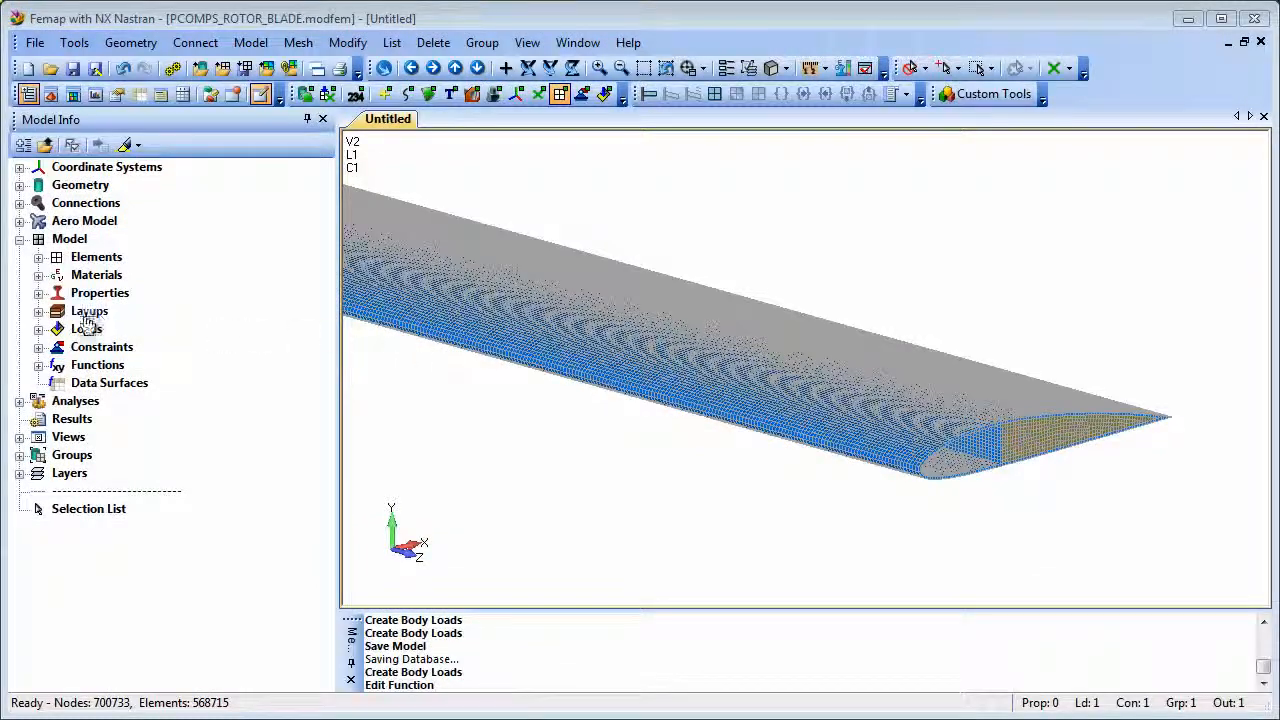
# Step: Open the Varying Acceleration Along Z body load for review and close it without changes
pyautogui.click(38, 330)
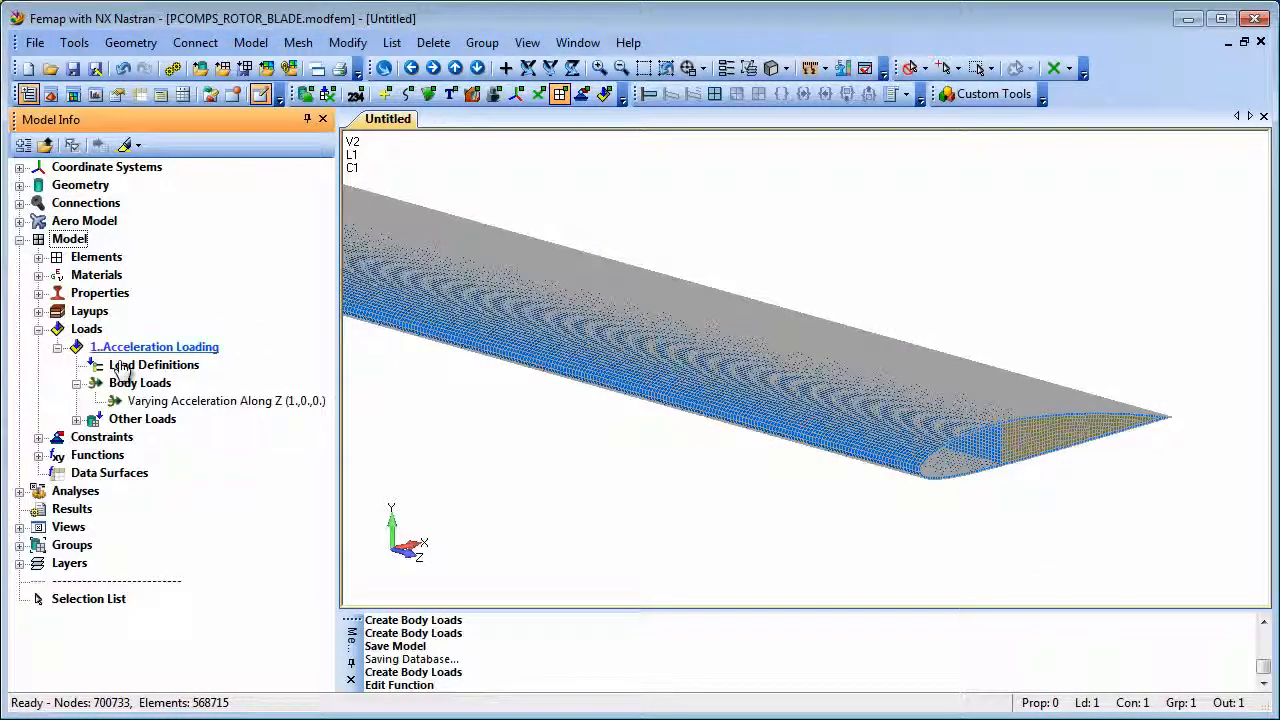
pyautogui.rightClick(187, 401)
pyautogui.click(228, 413)
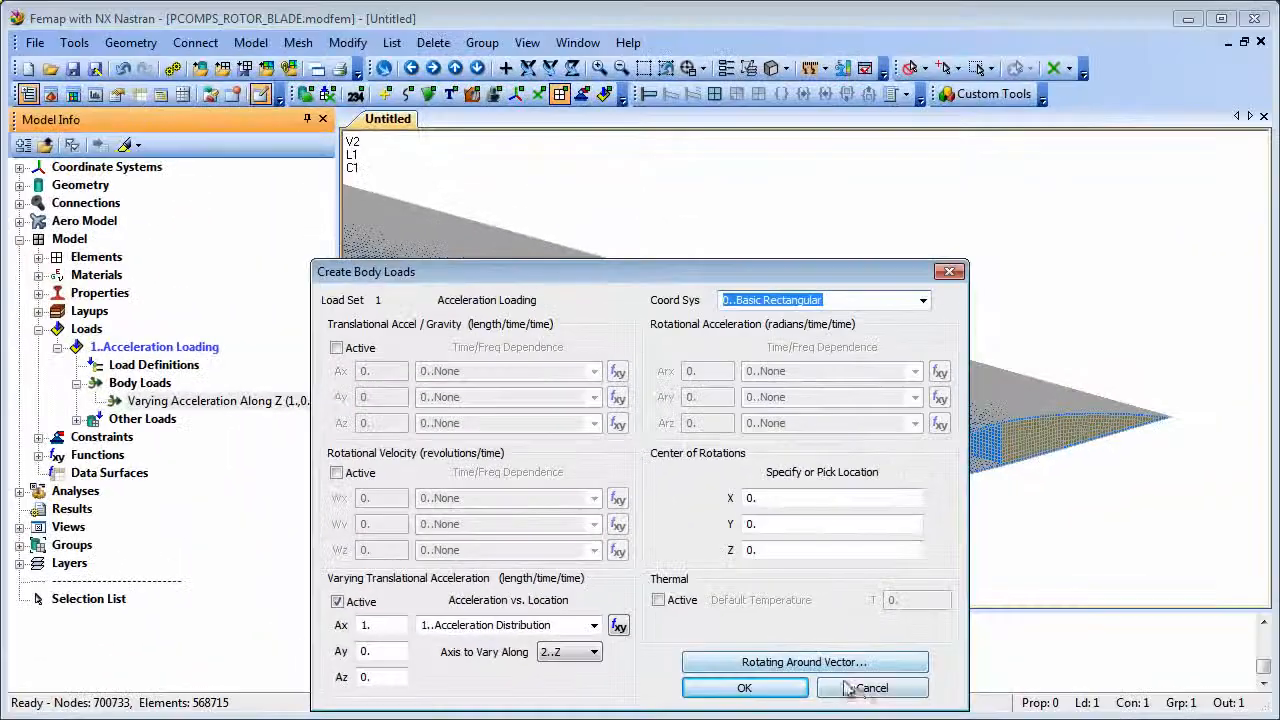
pyautogui.click(870, 688)
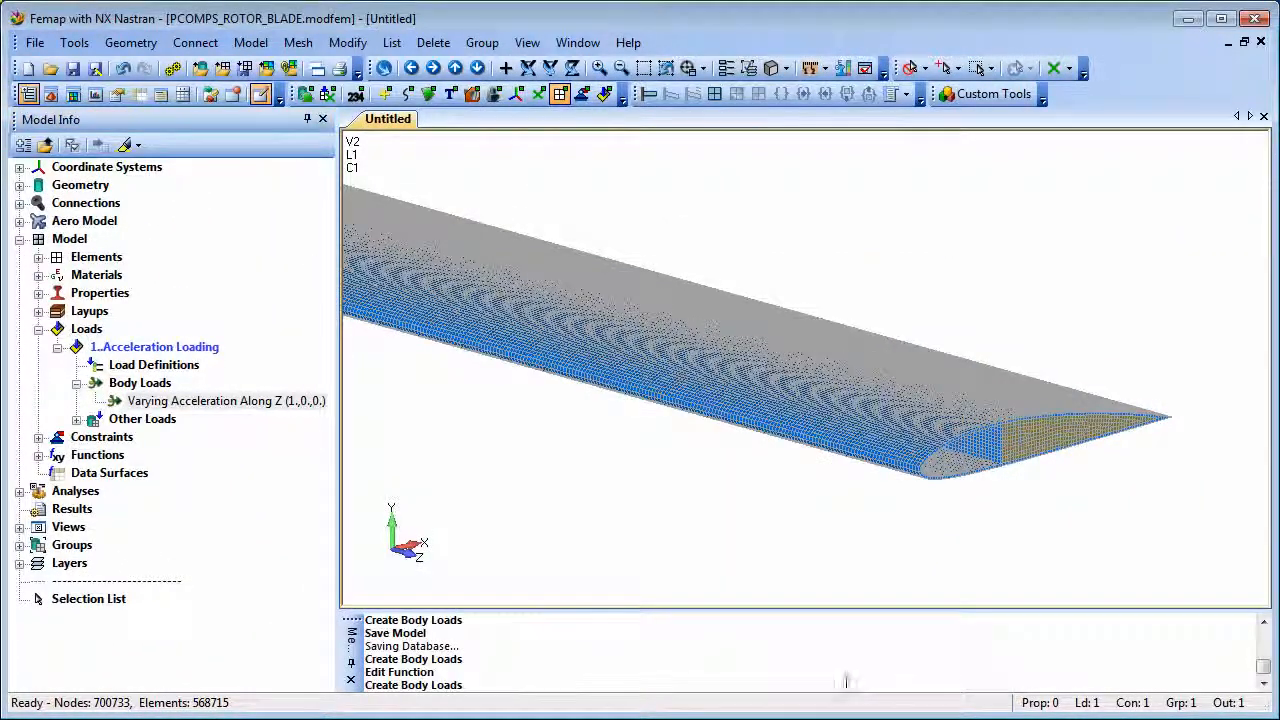
# Step: Open the 1..Acceleration Distribution function for editing from the model tree
pyautogui.click(40, 455)
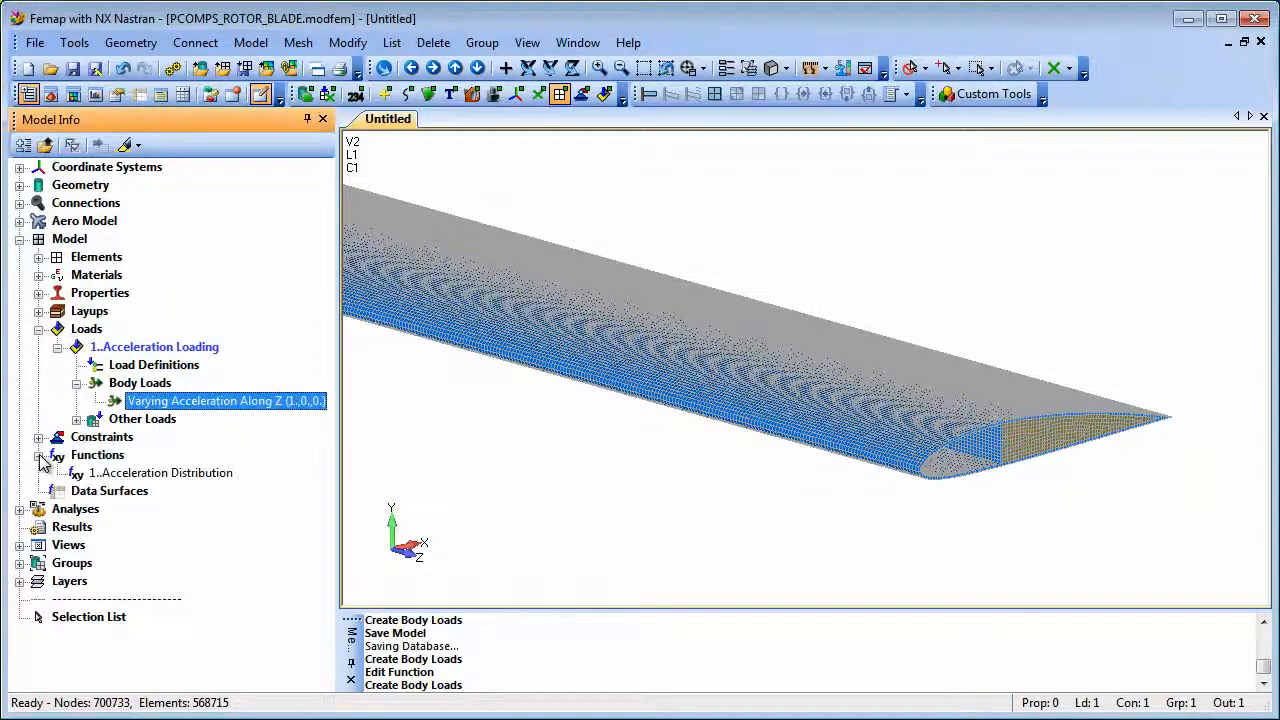
pyautogui.rightClick(172, 474)
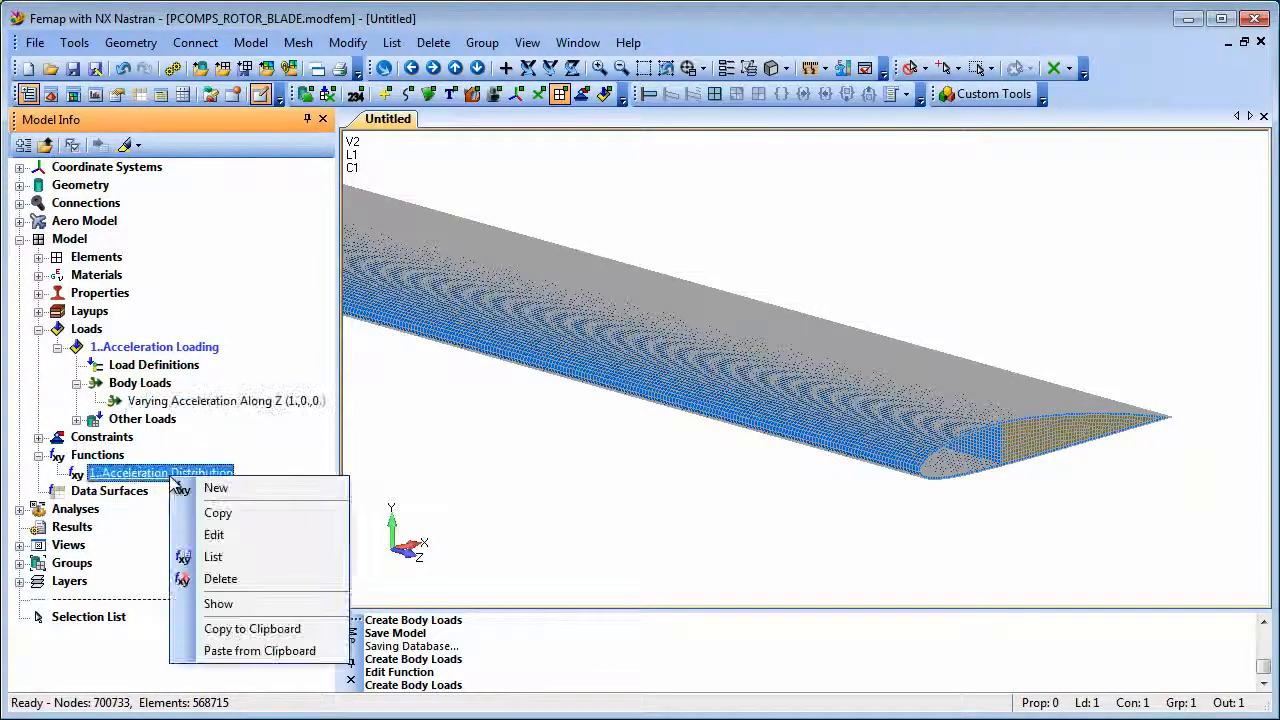
pyautogui.click(228, 534)
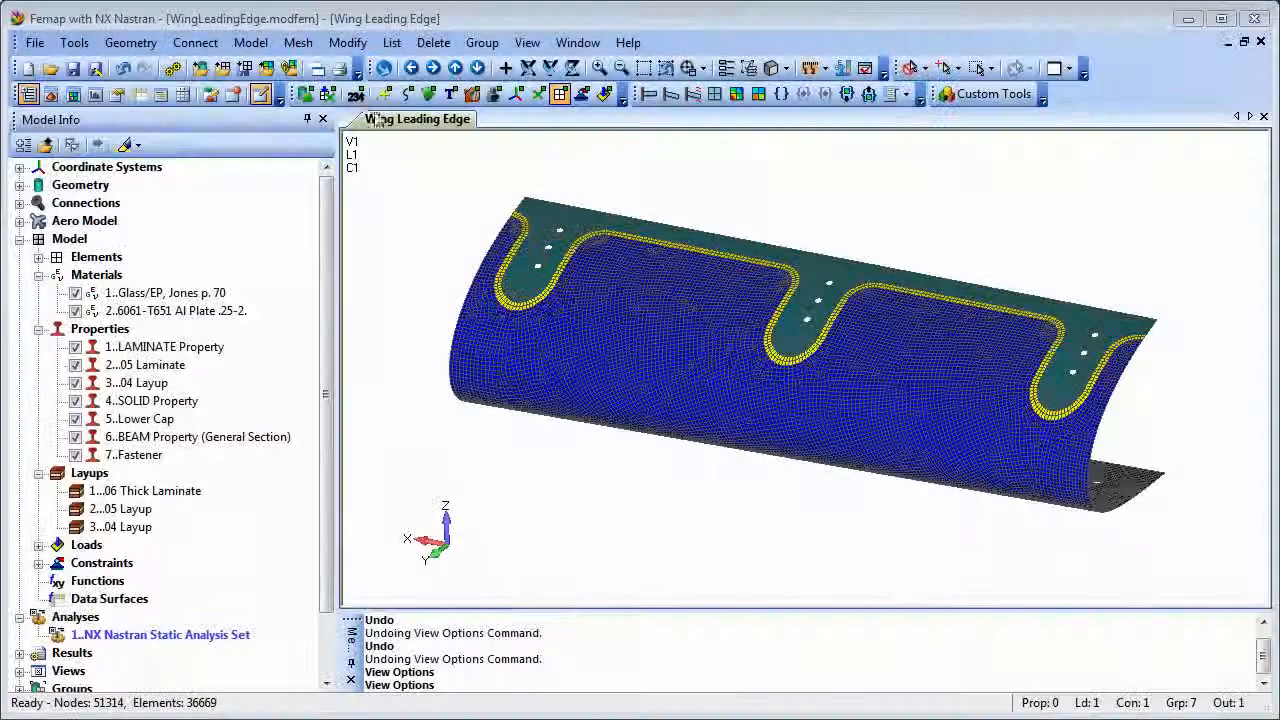
# Step: Update the material orientation of all 21..Laminate Plate, Linear elements to the X axis of 0..Basic Rectangular CSys
pyautogui.click(348, 42)
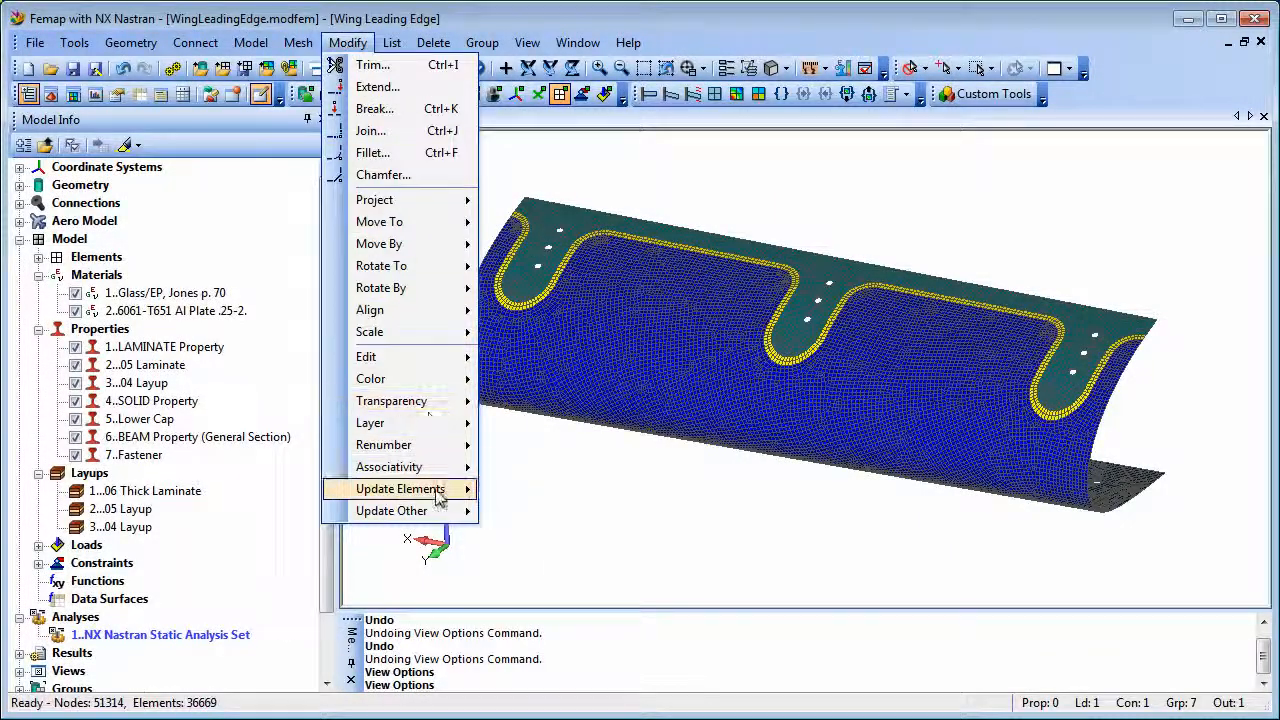
pyautogui.moveTo(437, 497)
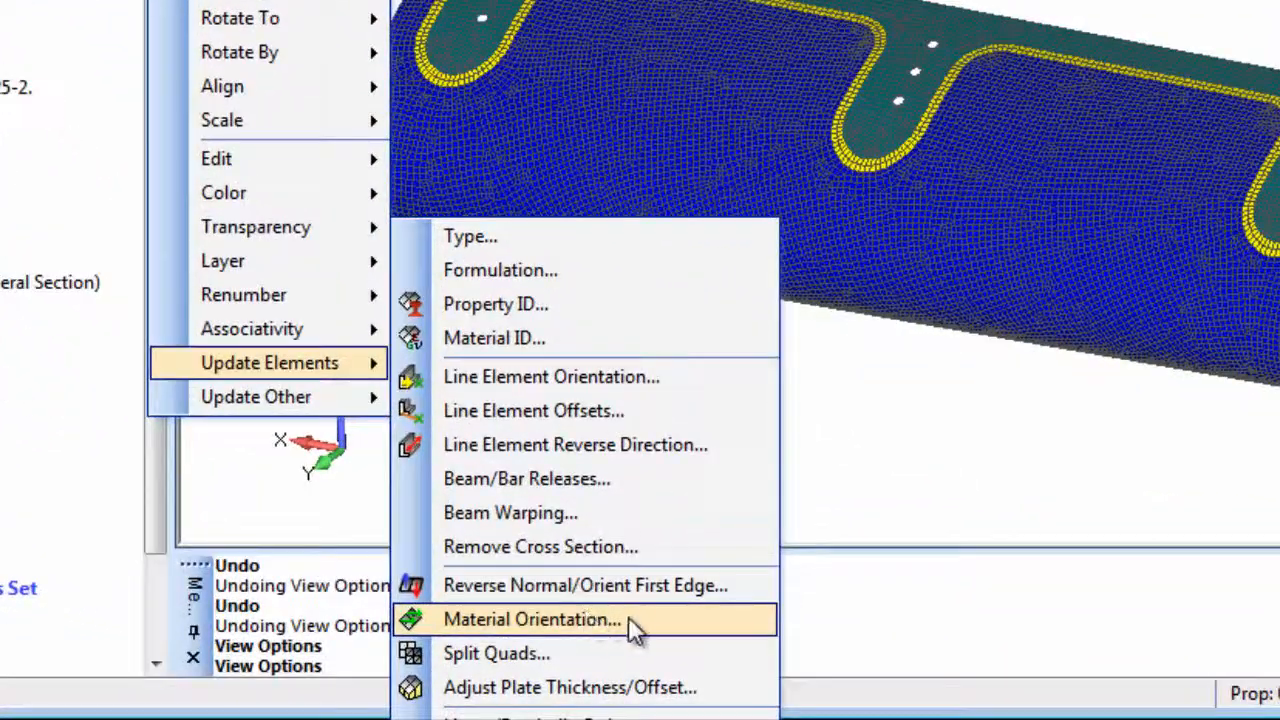
pyautogui.click(570, 654)
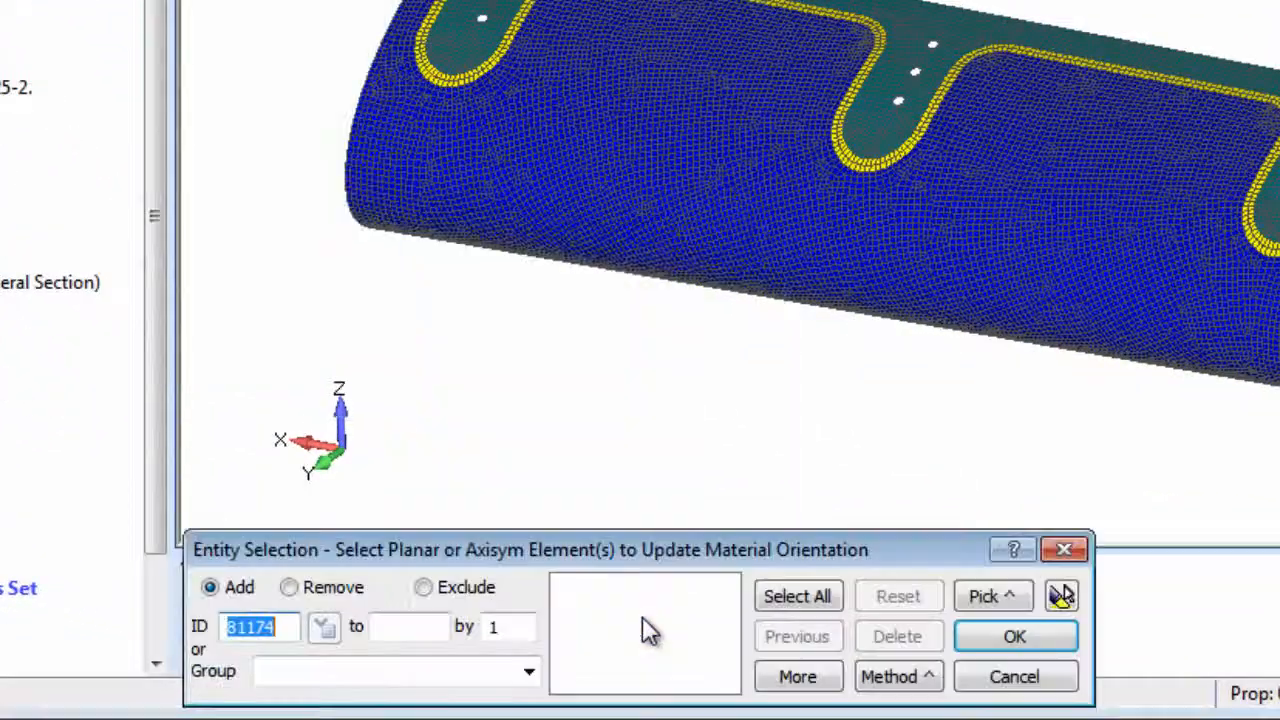
pyautogui.click(896, 676)
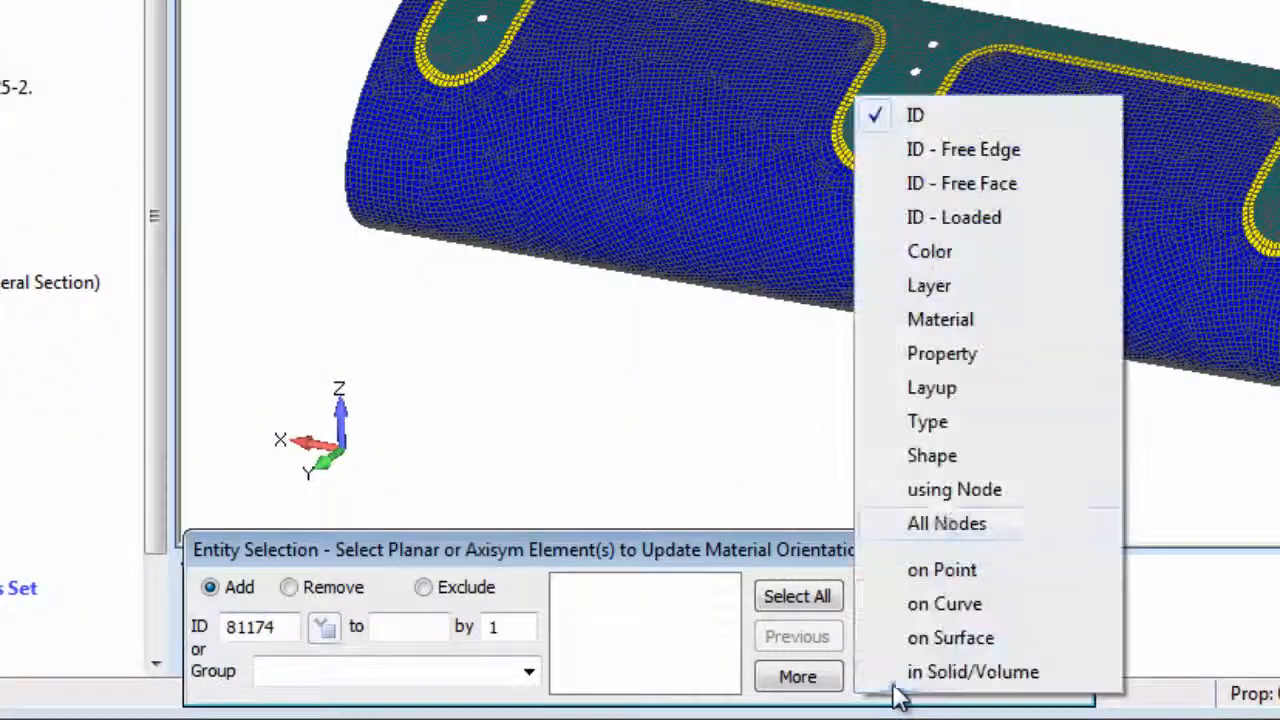
pyautogui.click(932, 424)
pyautogui.click(520, 635)
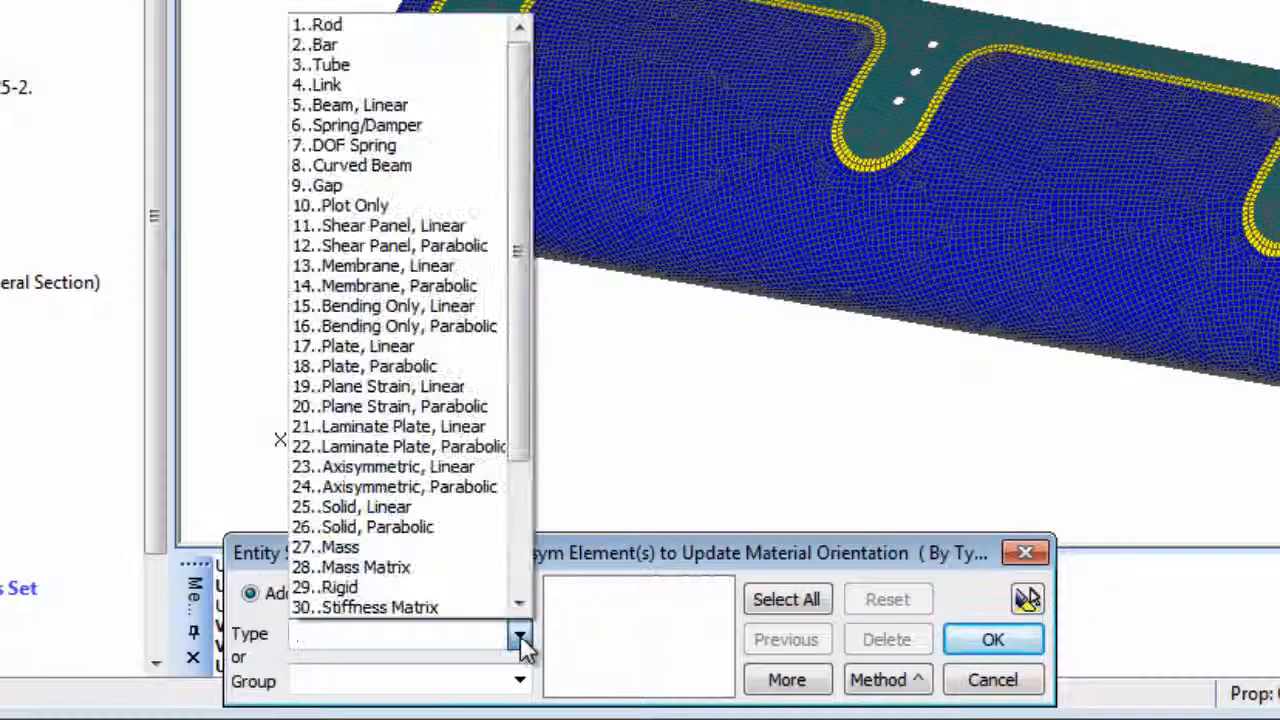
pyautogui.click(478, 432)
pyautogui.click(765, 688)
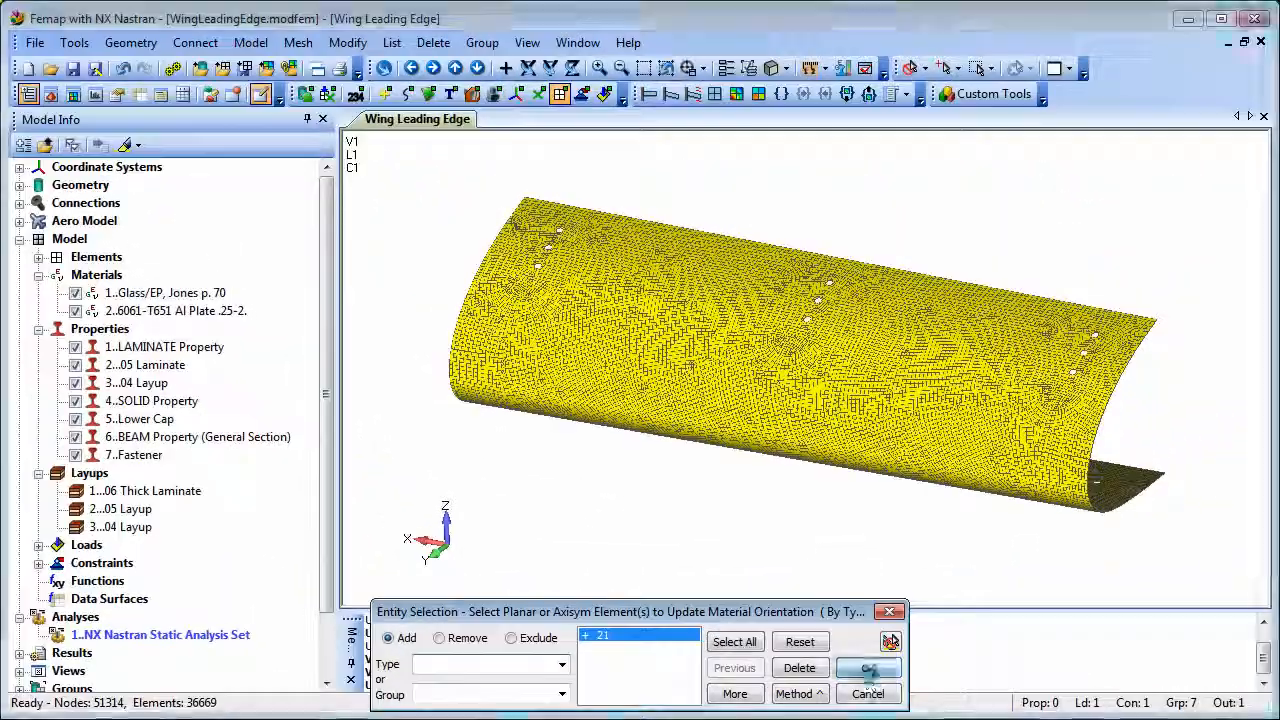
pyautogui.click(1005, 636)
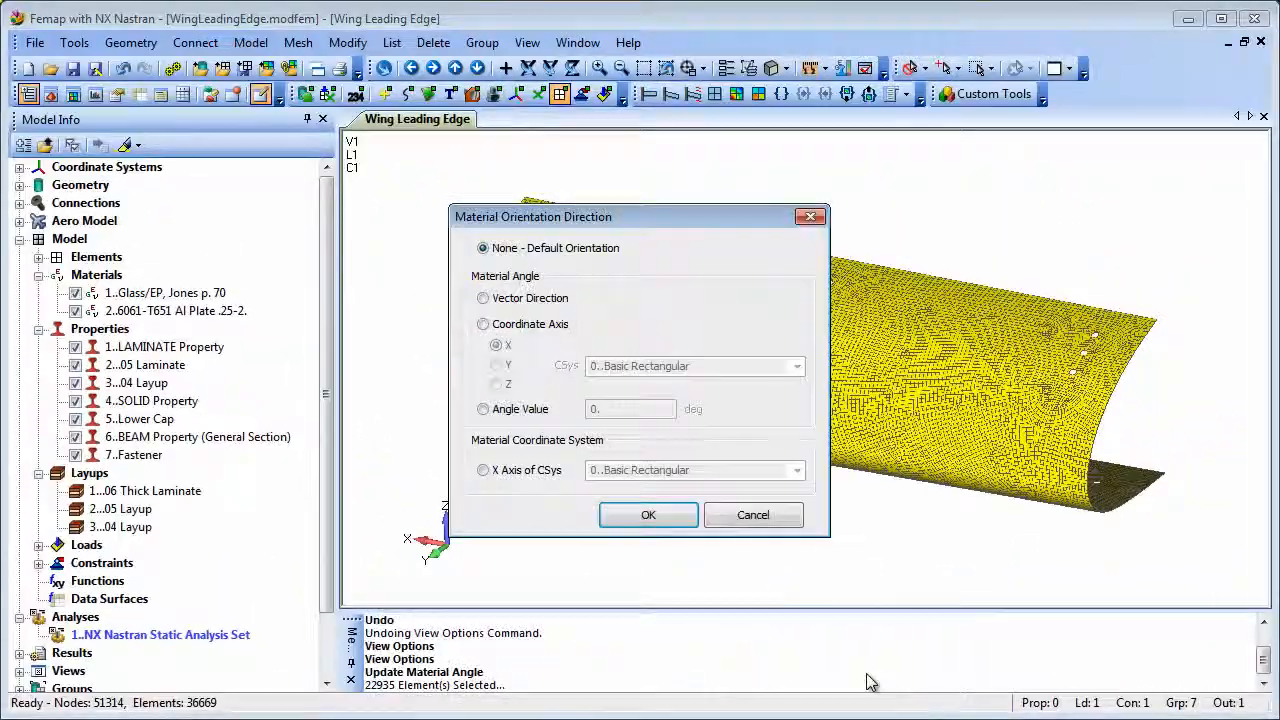
pyautogui.click(484, 470)
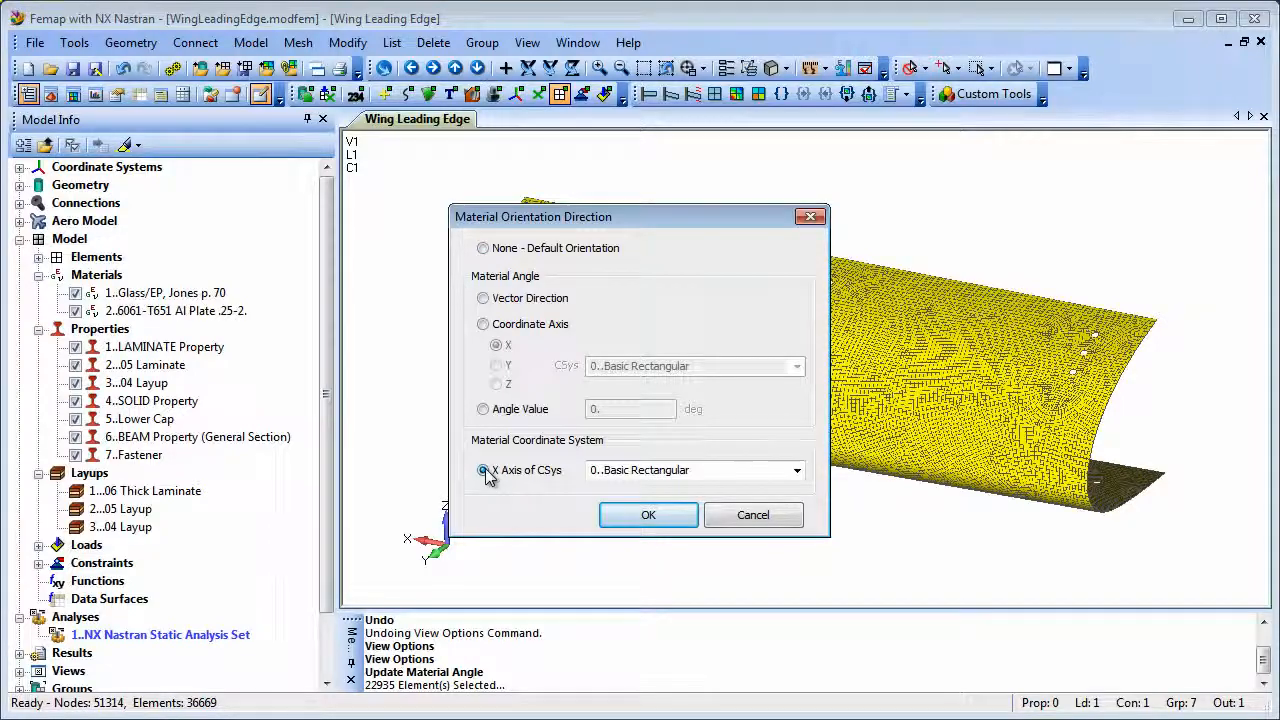
pyautogui.click(646, 516)
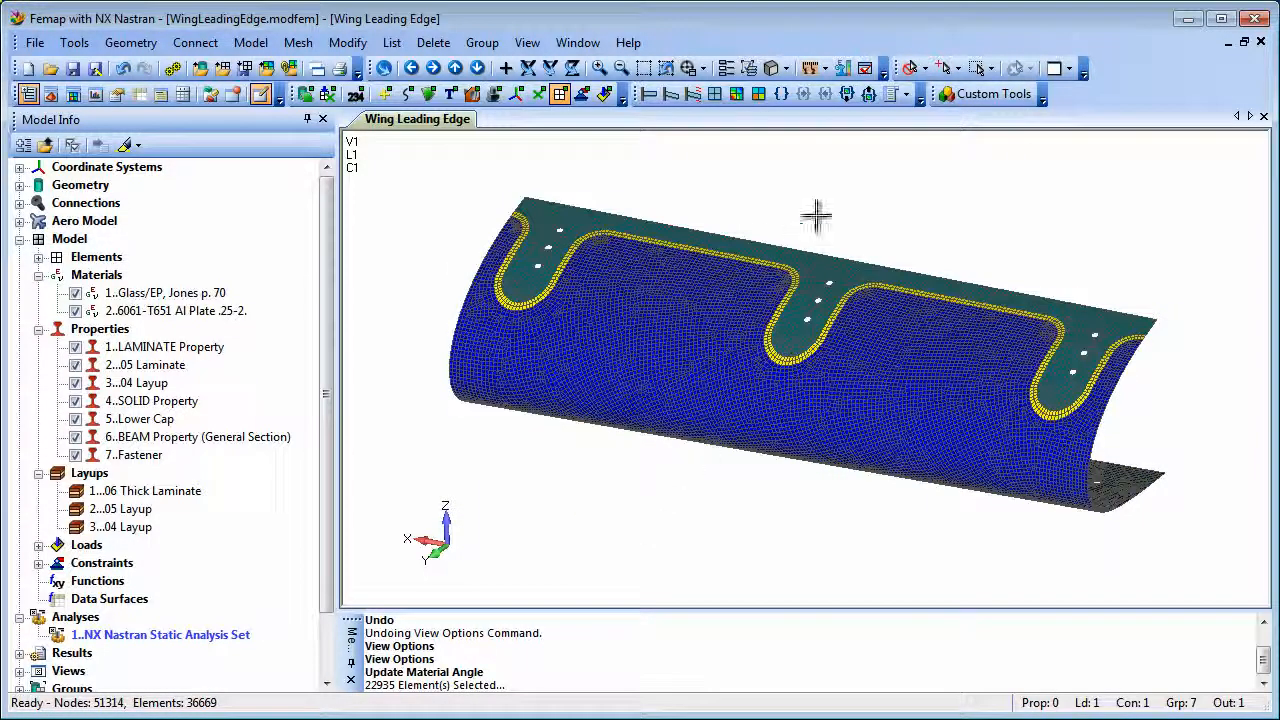
# Step: Enable Show Material Direction for Element - Material Direction in the view options and apply it
pyautogui.click(865, 68)
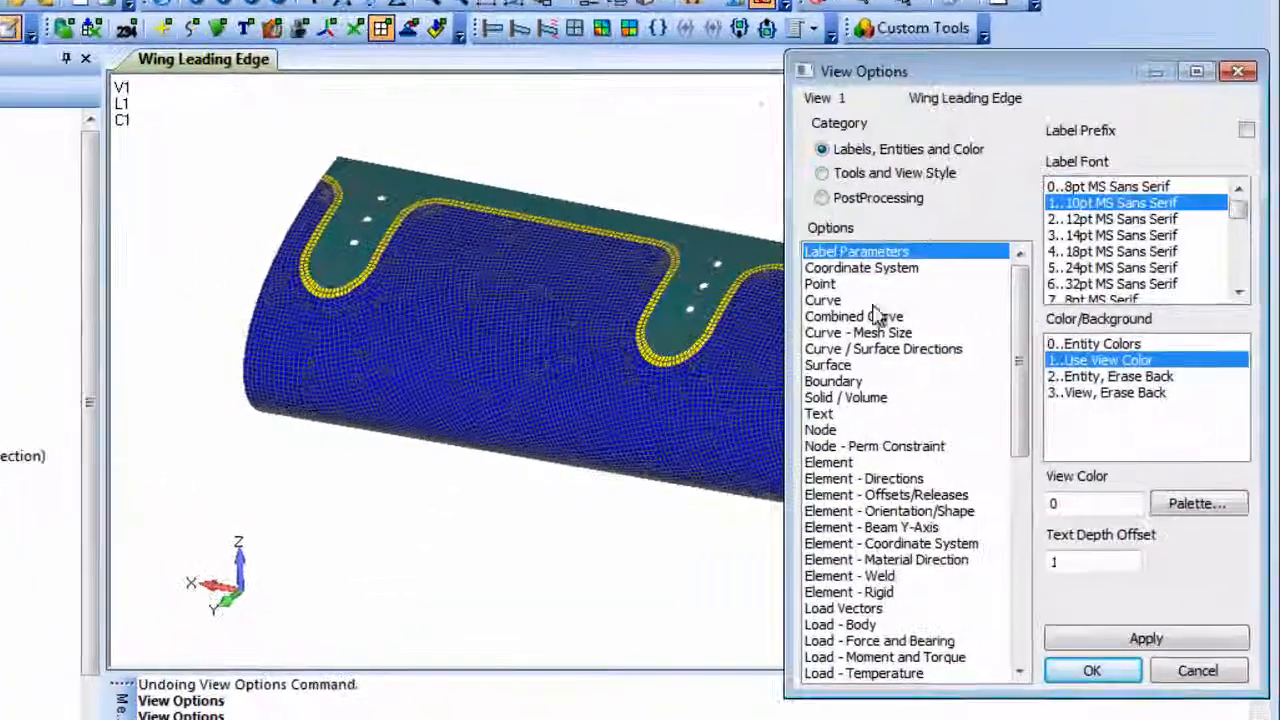
pyautogui.click(886, 559)
pyautogui.click(1090, 360)
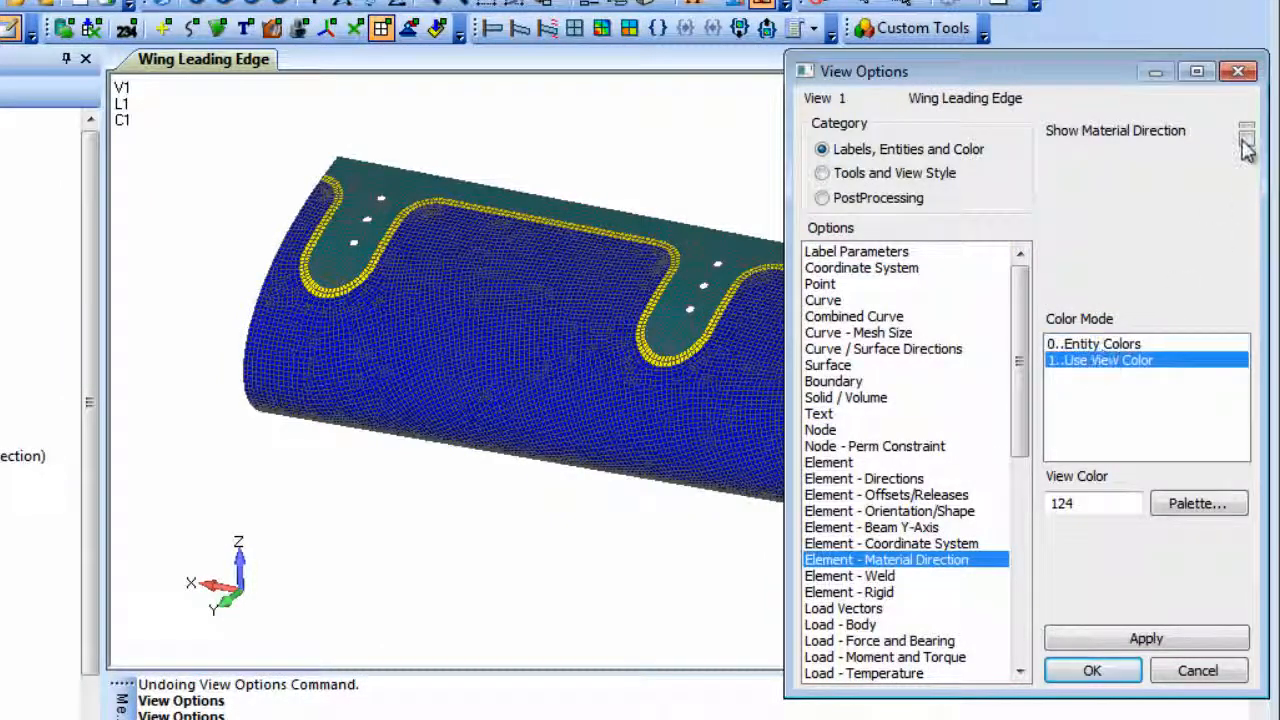
pyautogui.click(1148, 640)
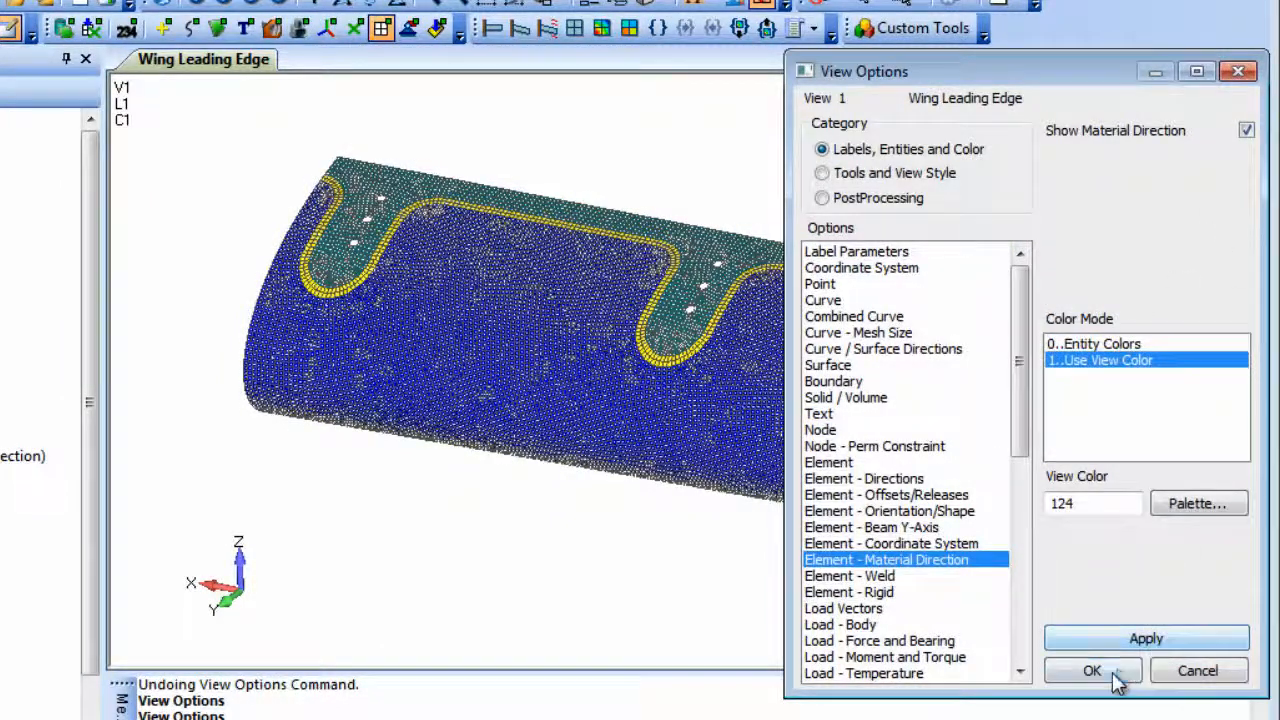
# Step: Close the view options and zoom into the laminate mesh to inspect the material direction arrows on the elements
pyautogui.click(1116, 672)
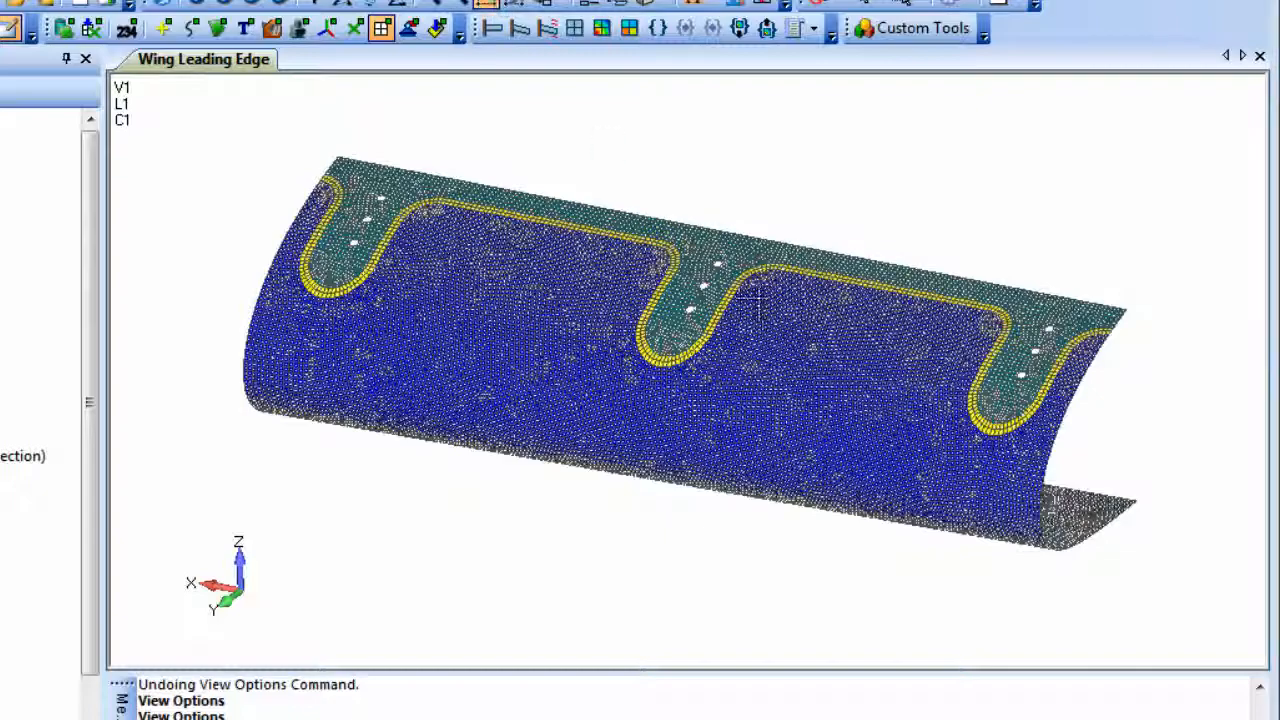
pyautogui.scroll(5, 790, 385)
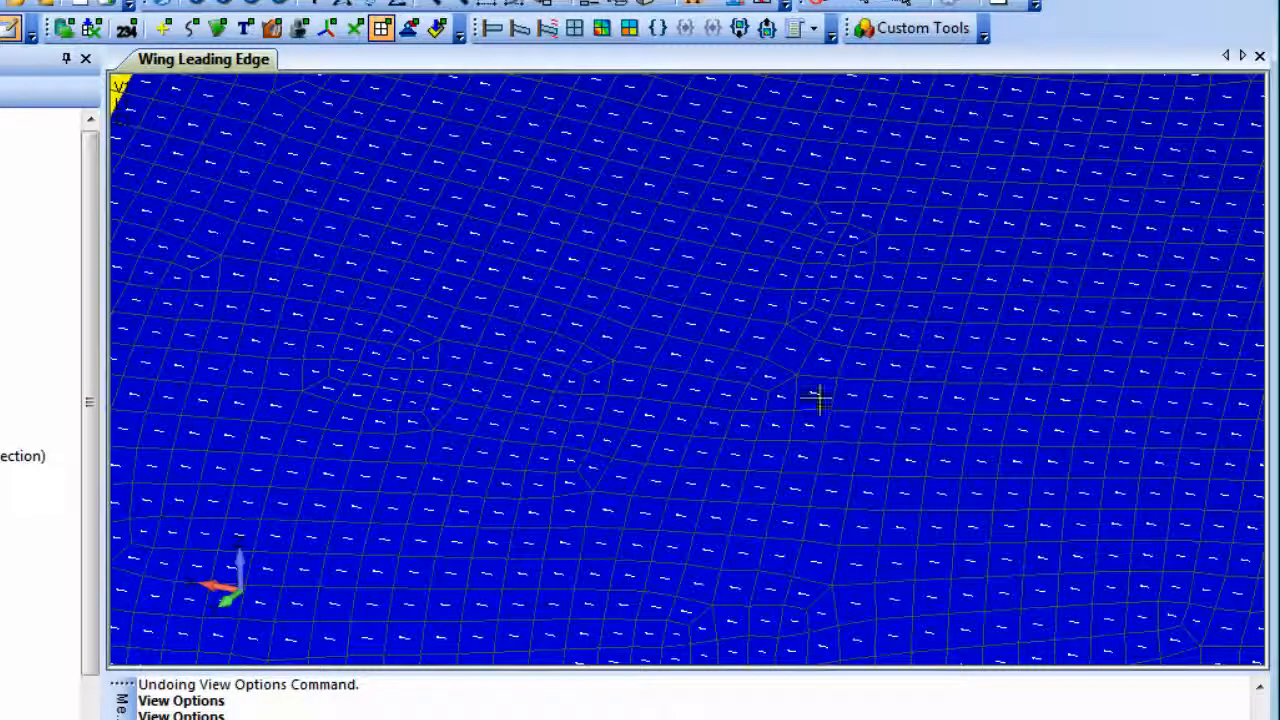
pyautogui.moveTo(451, 208); pyautogui.dragTo(1037, 569, button='middle')
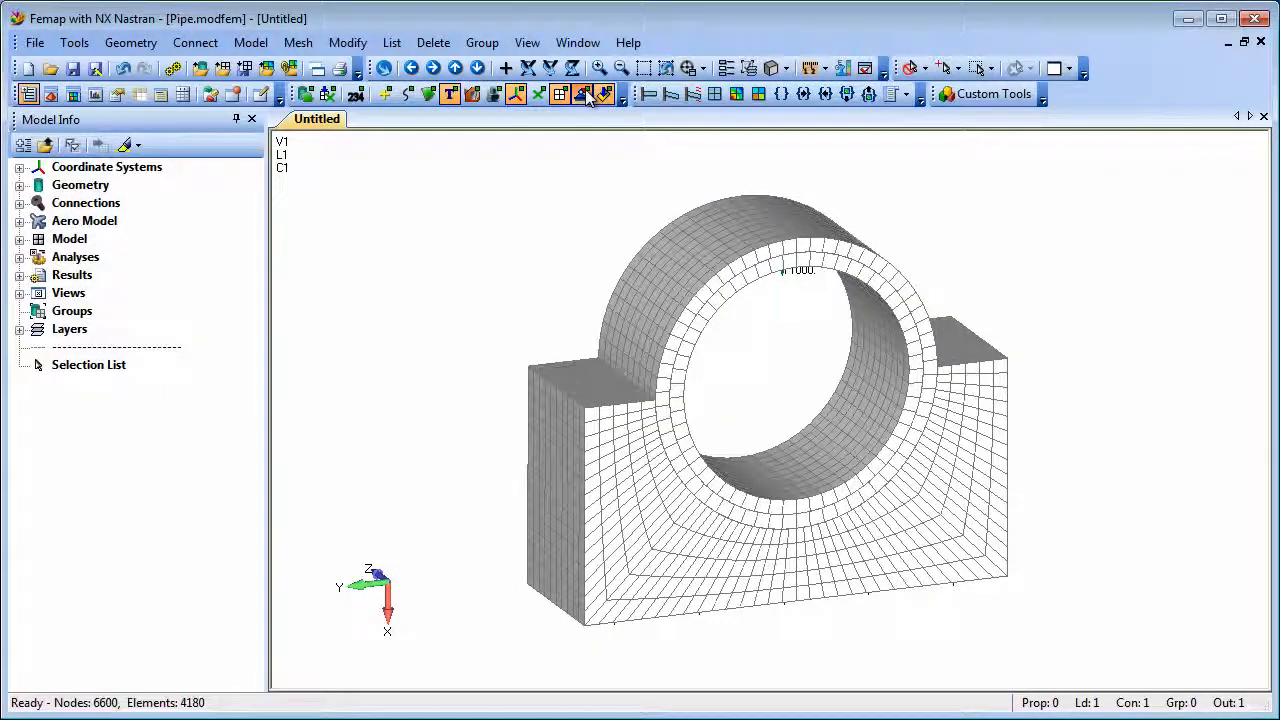
# Step: Toggle show-when-selected in the model tree and highlight the Region 7-8 and Region 9-8 connectors under Connections
pyautogui.click(127, 146)
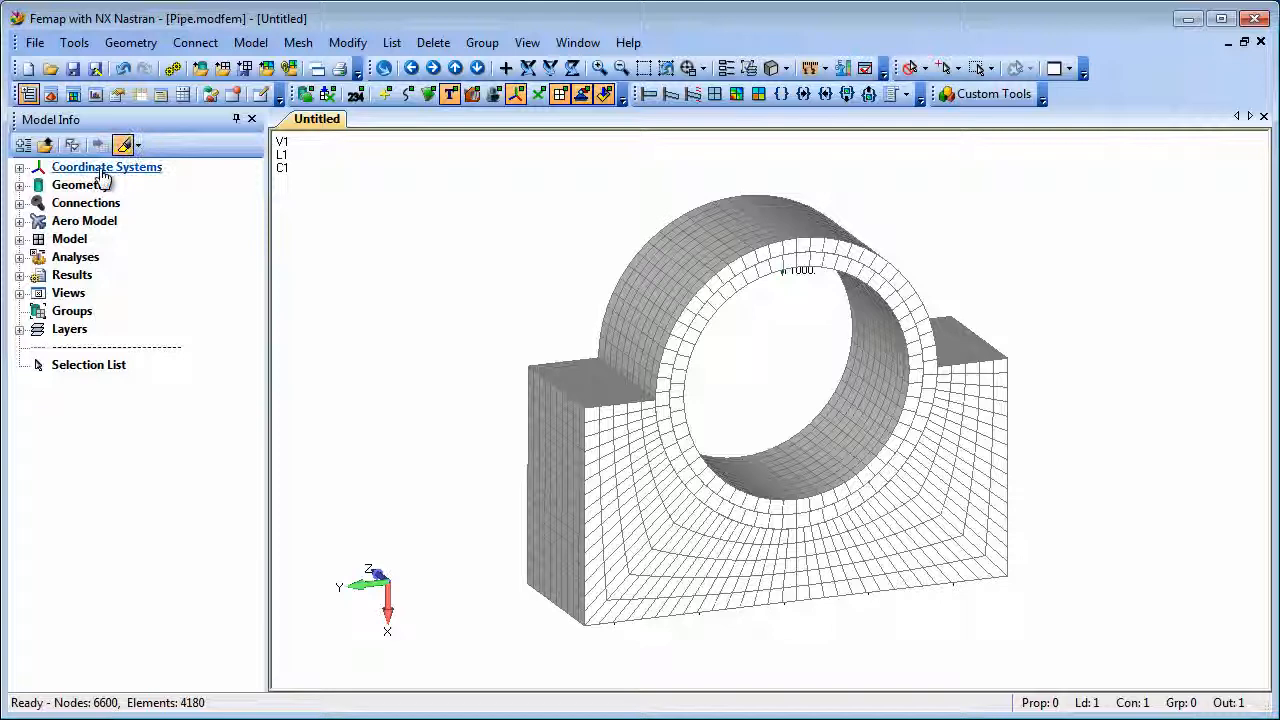
pyautogui.click(19, 203)
pyautogui.click(130, 384)
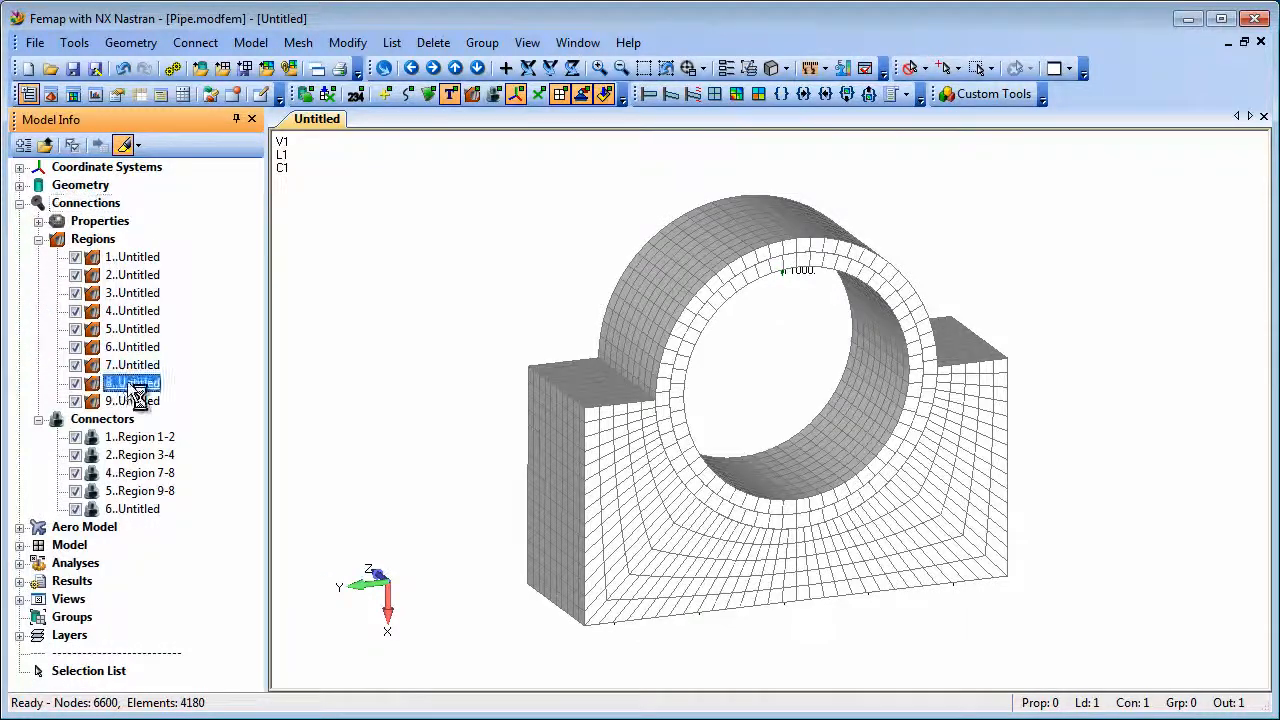
pyautogui.click(138, 473)
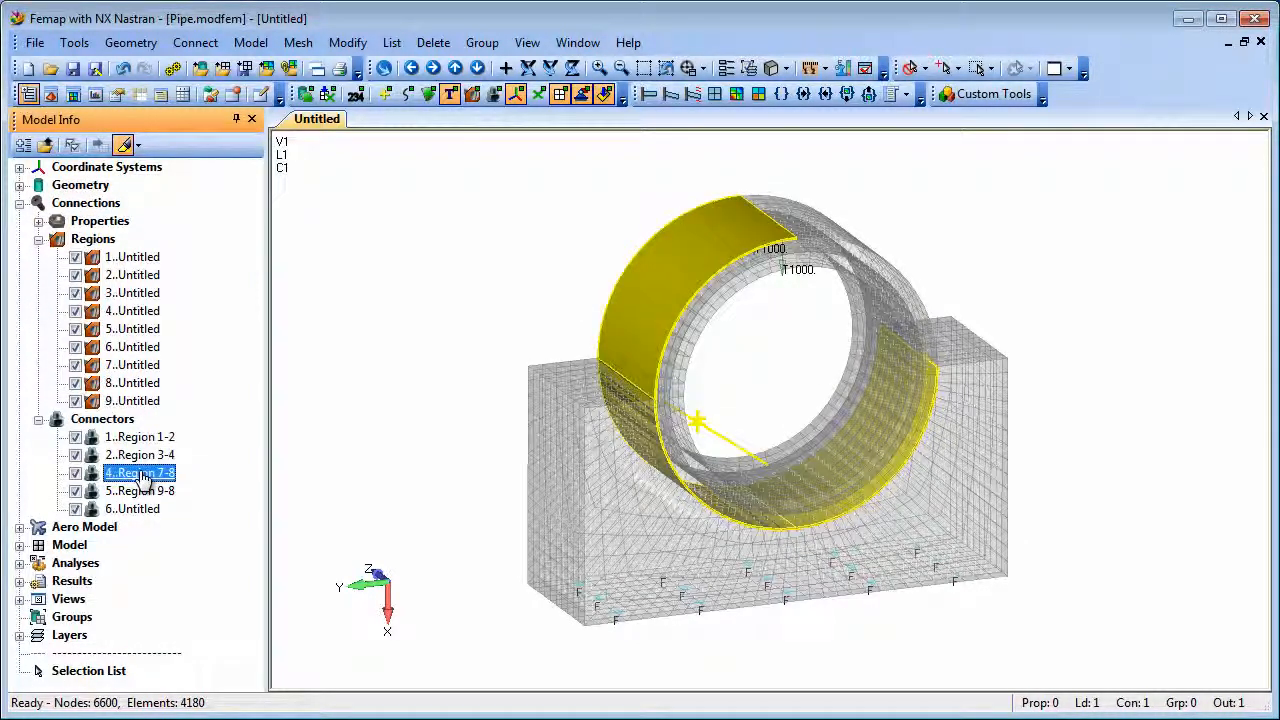
pyautogui.click(139, 491)
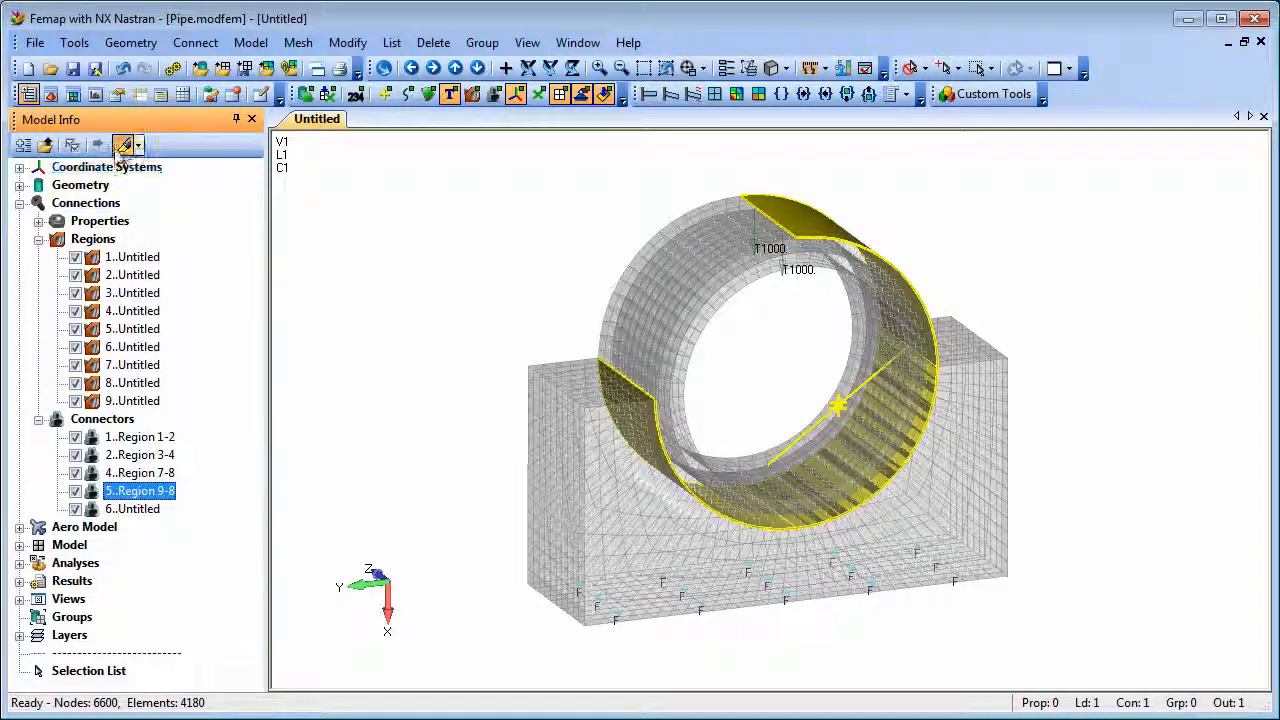
pyautogui.click(124, 146)
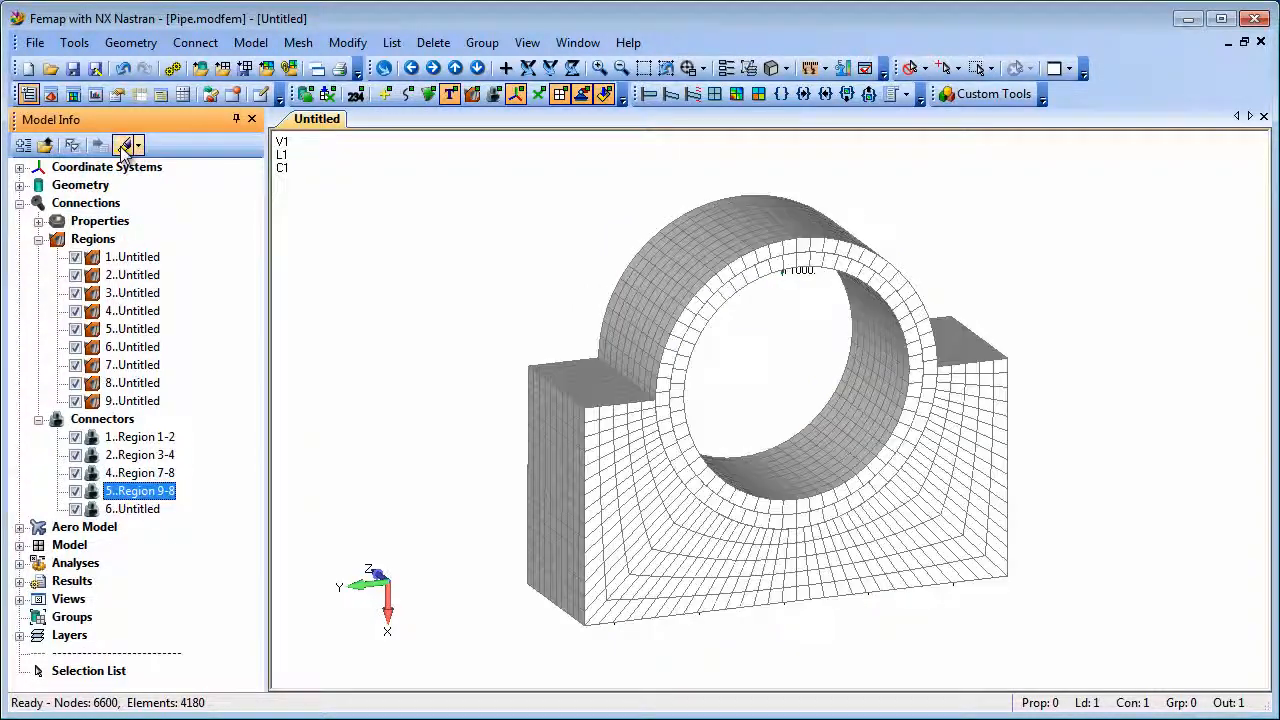
# Step: Hide the constraint display and turn on the deformed and contour result displays for the pipe model
pyautogui.click(604, 93)
pyautogui.click(670, 93)
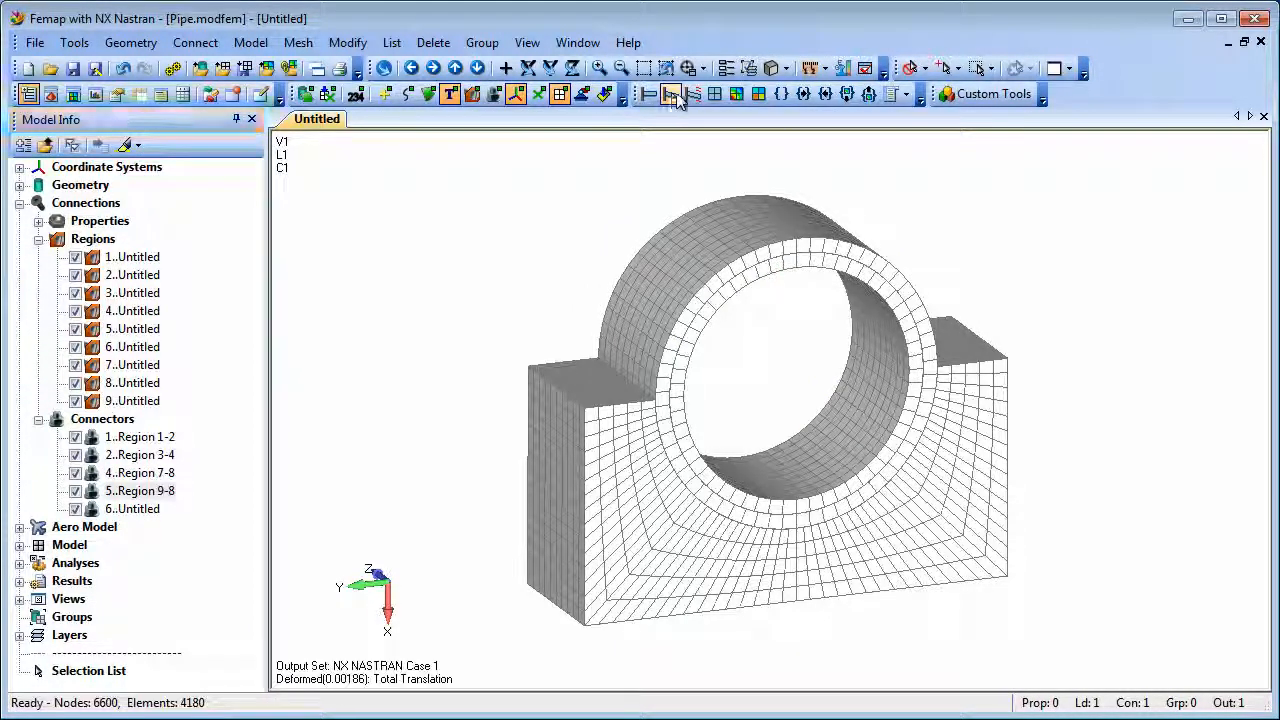
pyautogui.click(736, 93)
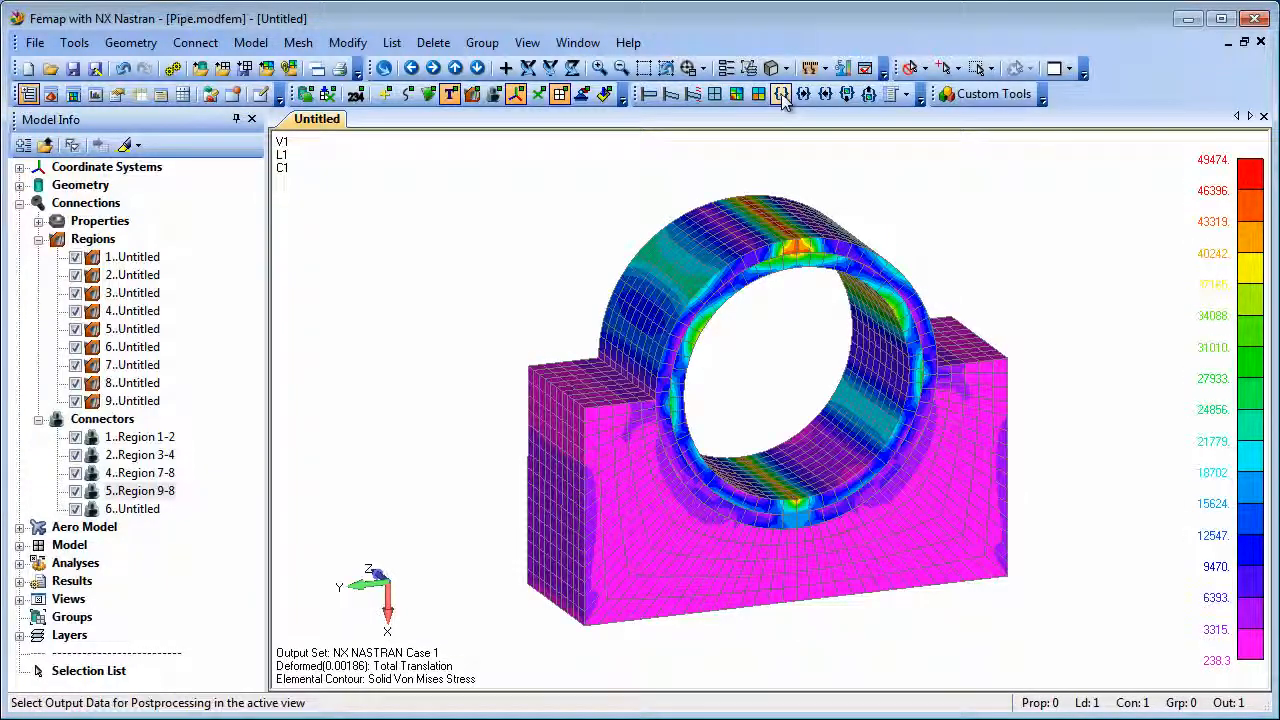
# Step: Select output set 2..Eigenvalue 1 66.46977 as the postprocessing data for the view
pyautogui.click(781, 93)
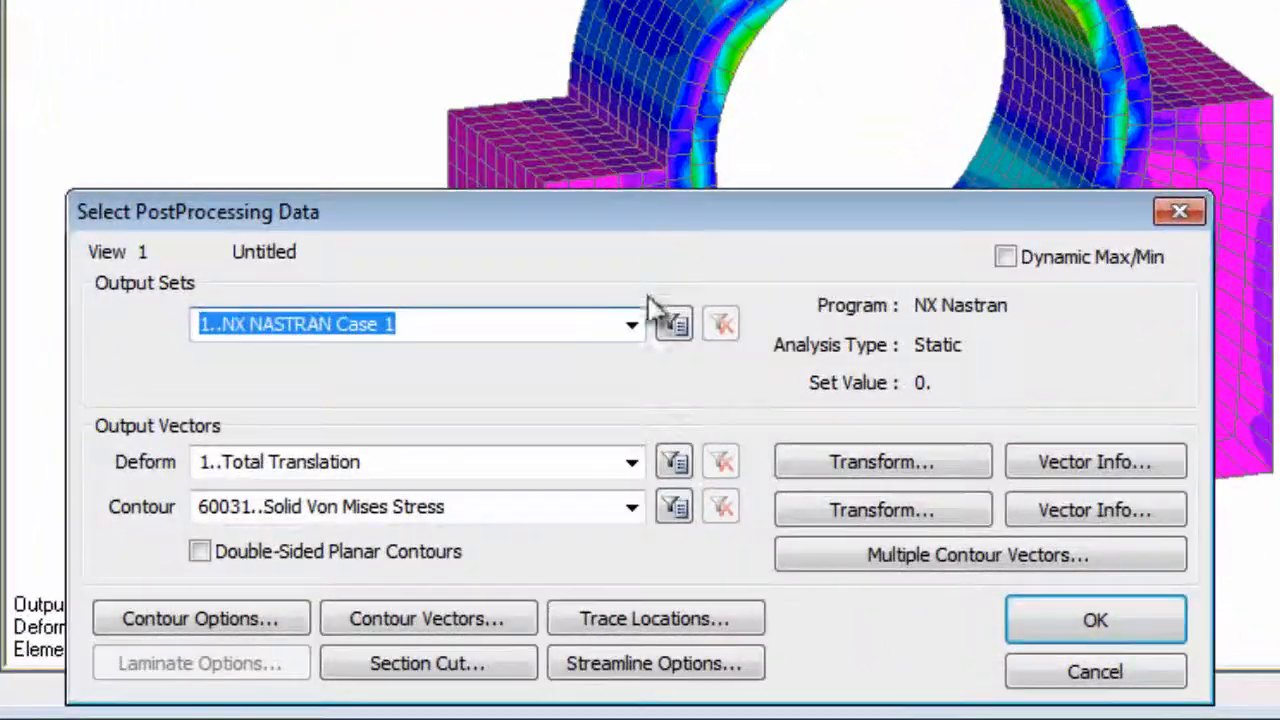
pyautogui.click(632, 324)
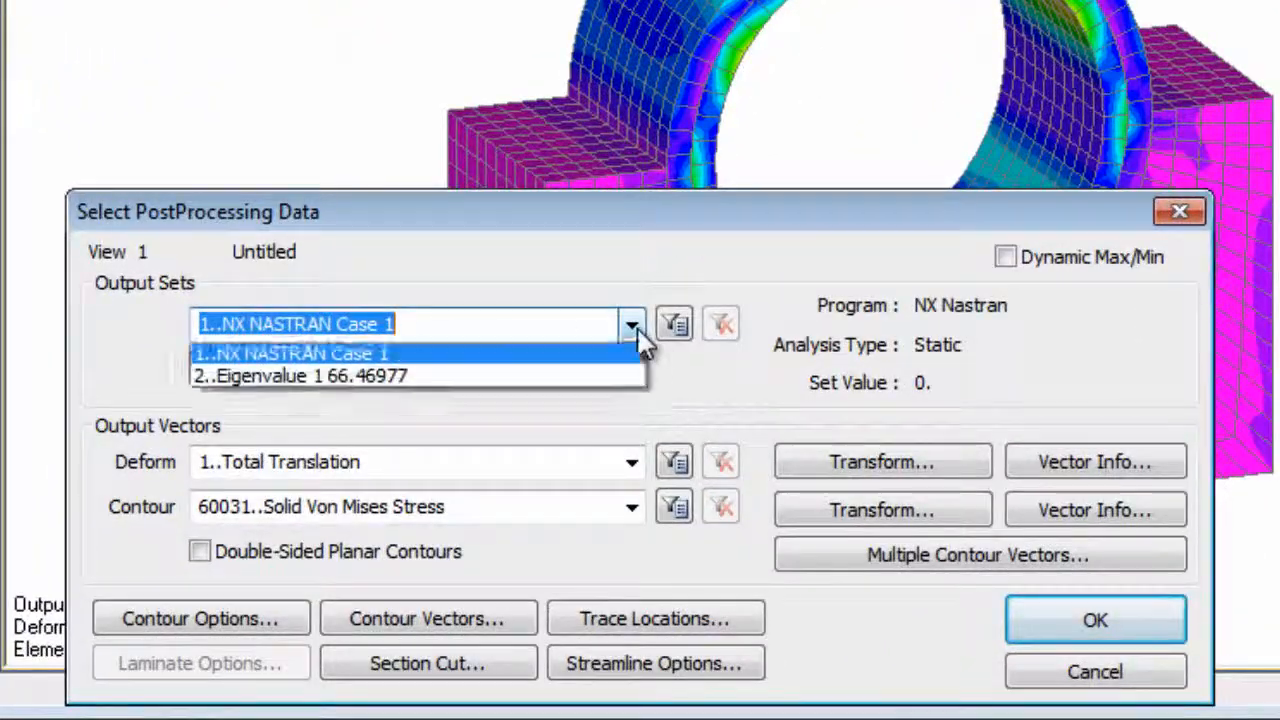
pyautogui.click(595, 380)
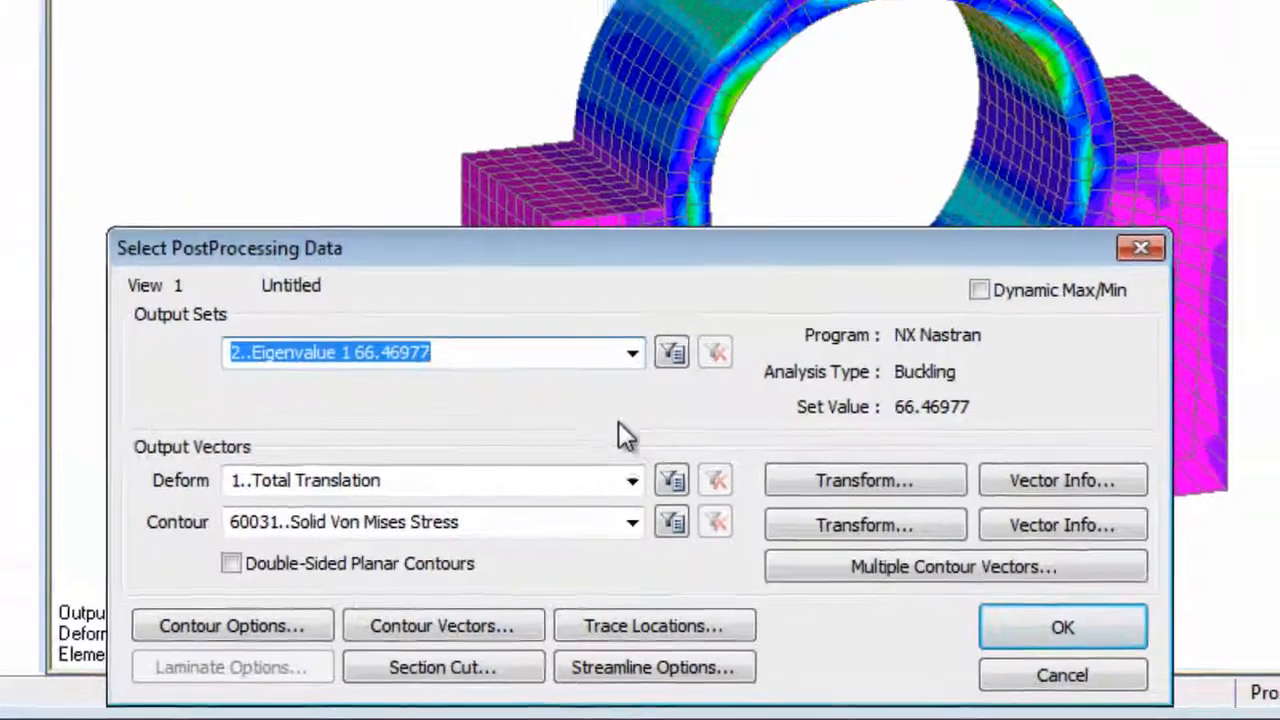
pyautogui.click(1095, 620)
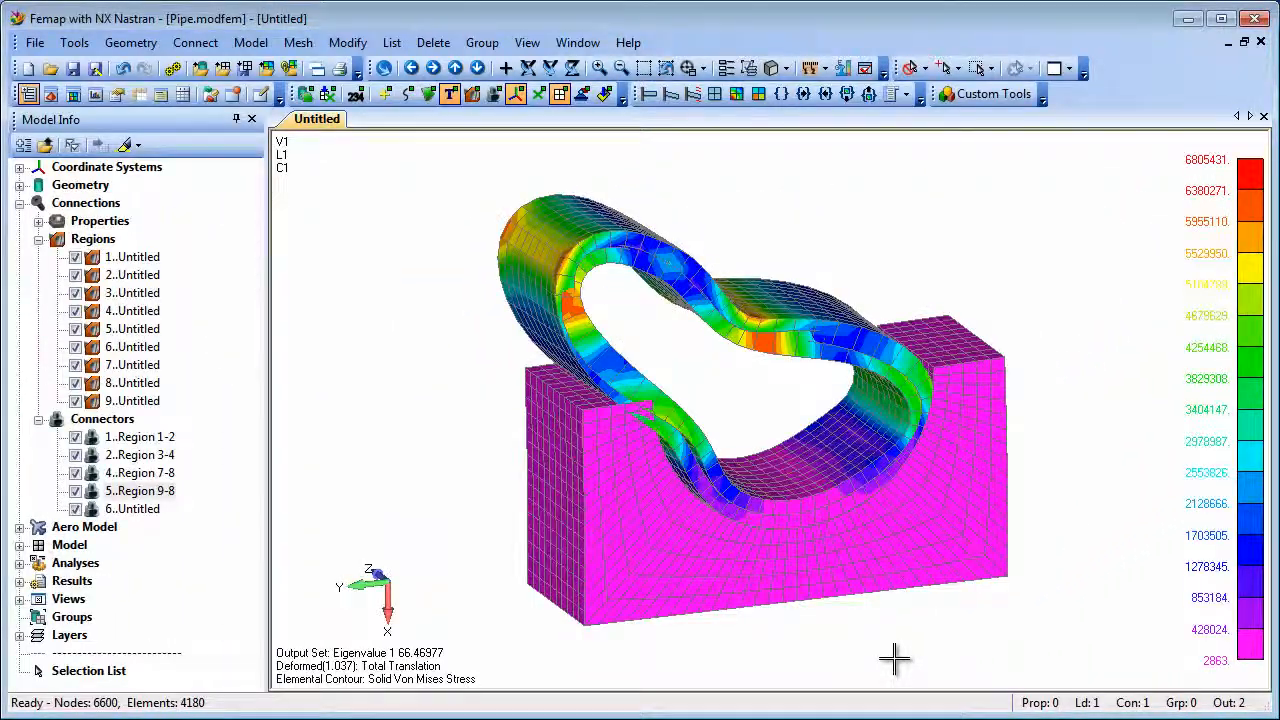